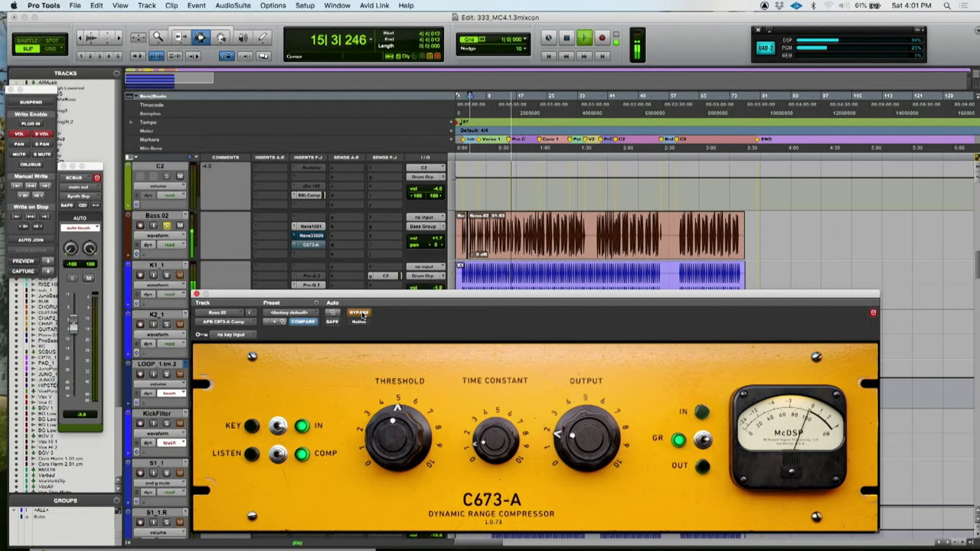
Compare the bass with the C673-A compressor bypassed and active, finish with it active, and stop playback
left_click(360, 314)
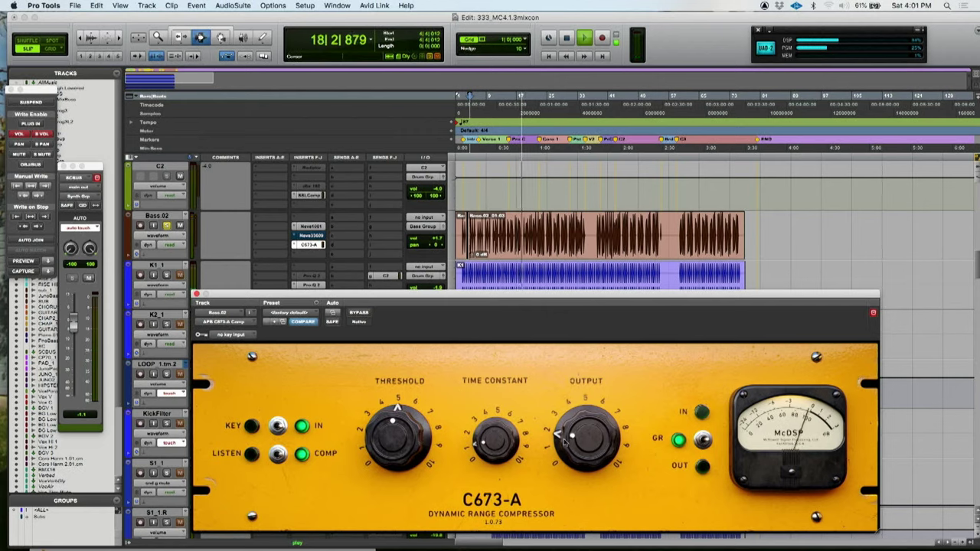
left_click(357, 313)
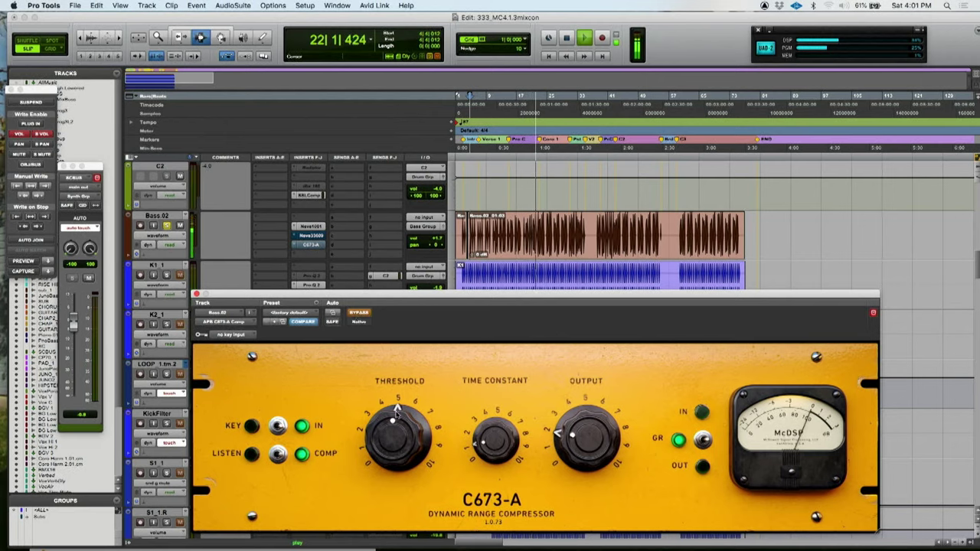
left_click(359, 314)
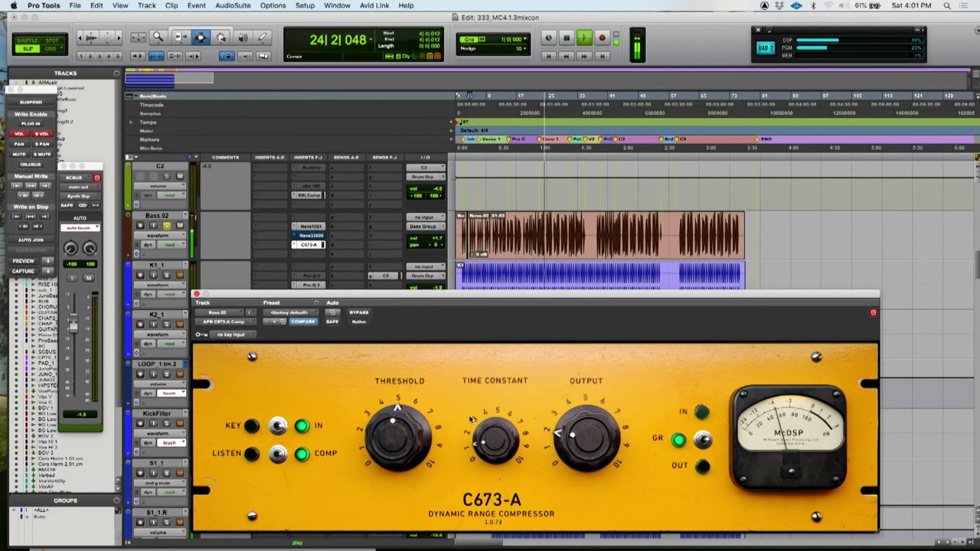
key("space")
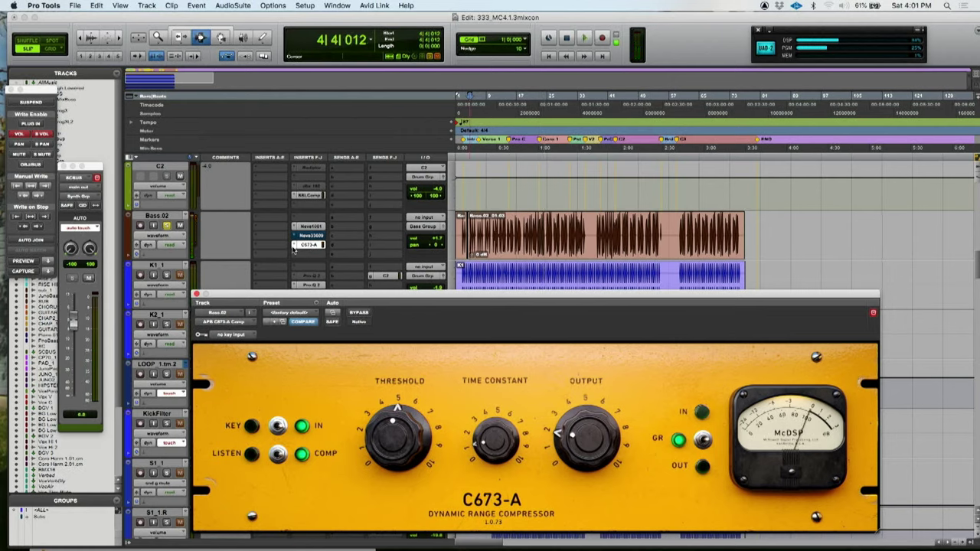
Replace the C673-A insert on the Bass.02 track with McDSP's APB ChickenHead Comp (mono) and move its window clear of the bass clip
left_click(293, 246)
mouse_move(326, 245)
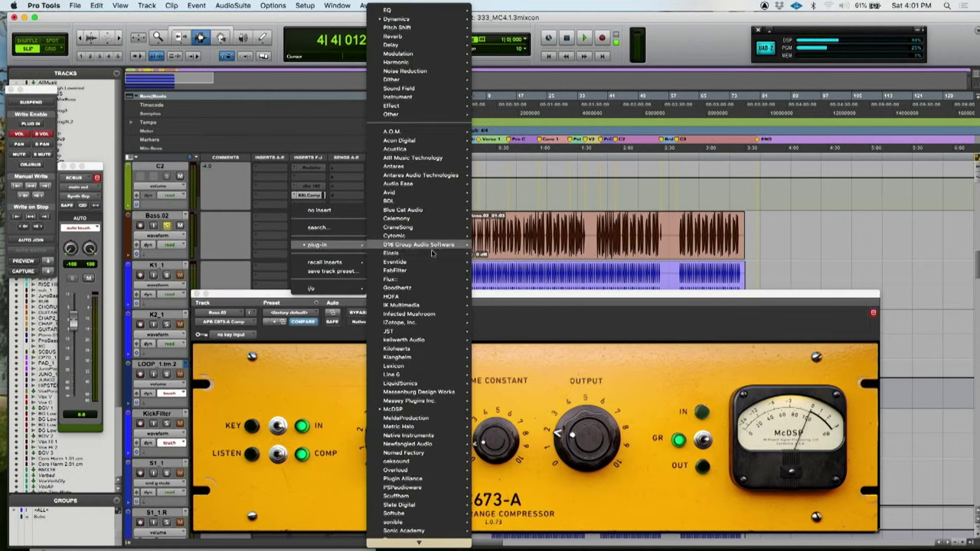
mouse_move(424, 410)
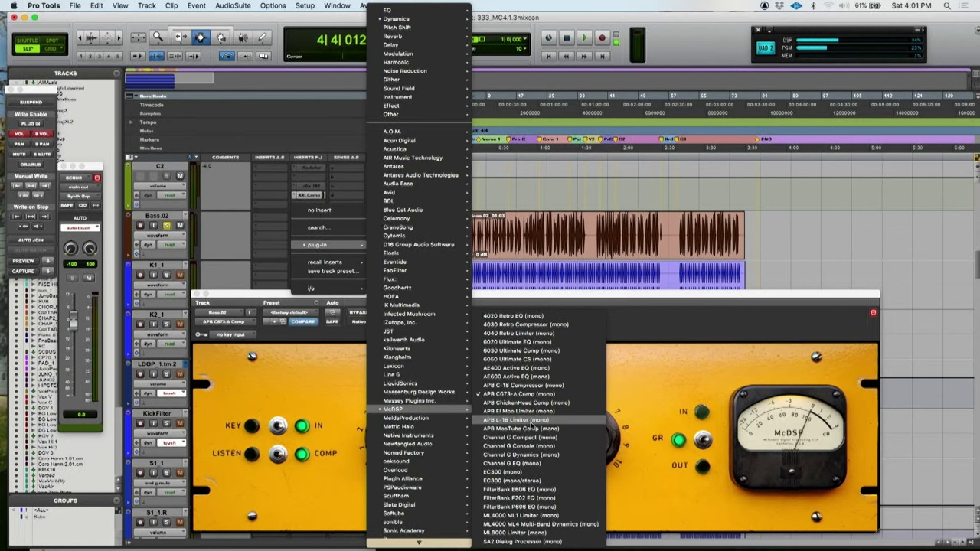
left_click(528, 396)
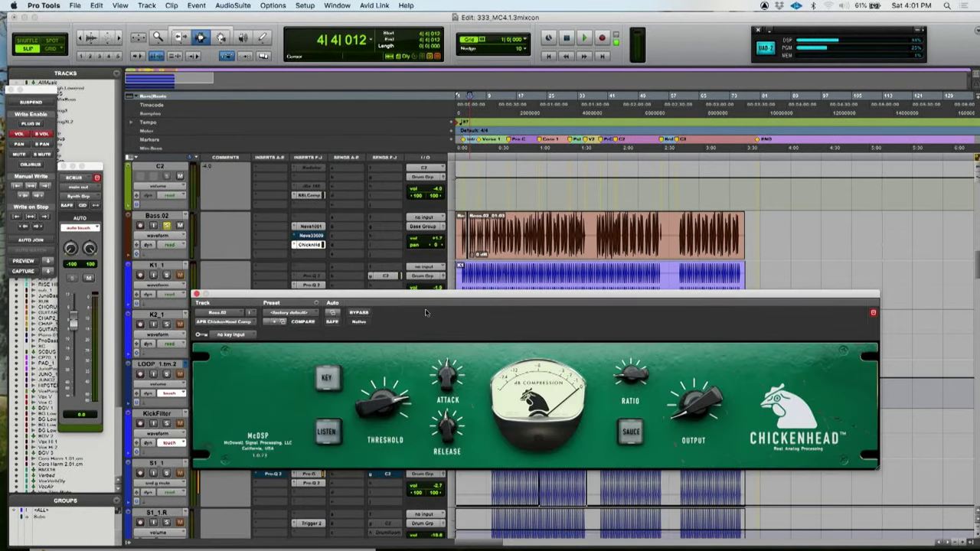
left_click_drag(423, 301, 448, 273)
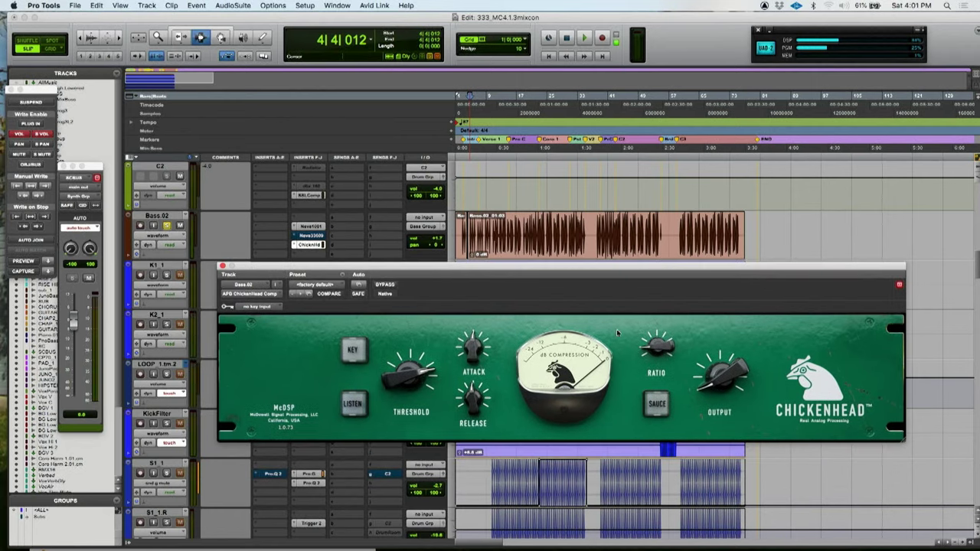
Adjust the ChickenHead's threshold and output on the bass during playback, stop playback, and close the compressor window
key("space")
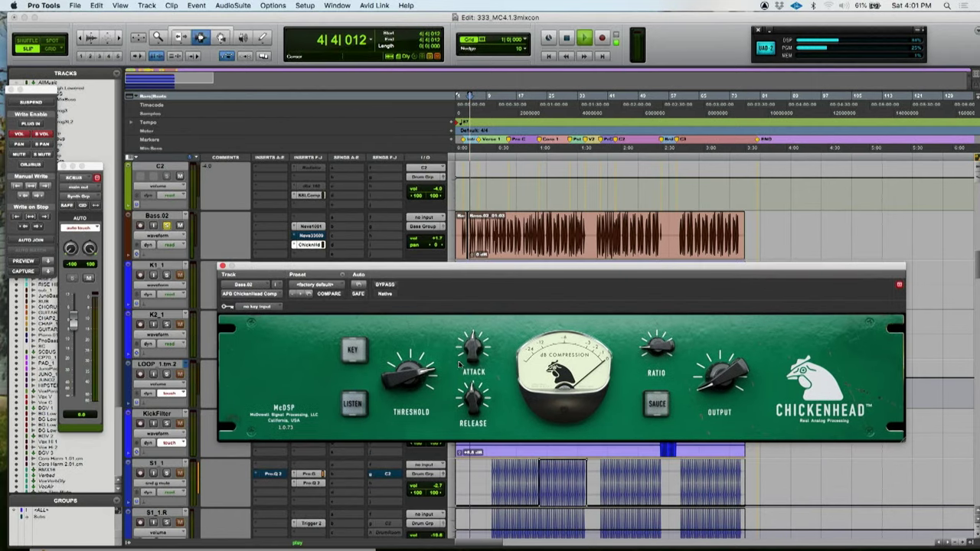
mouse_move(411, 373)
left_mouse_down()
mouse_move(409, 395)
mouse_move(411, 366)
left_mouse_up()
left_click_drag(720, 395, 704, 366)
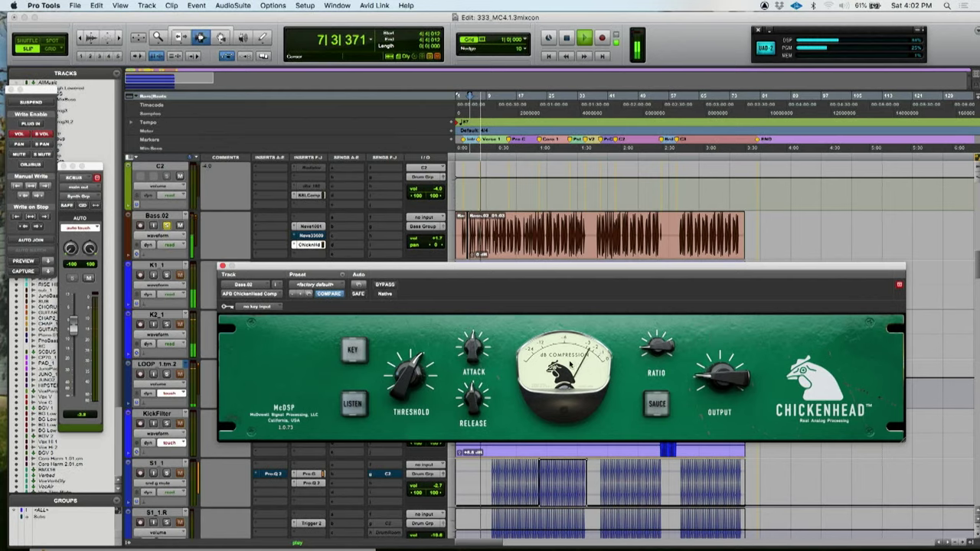
key("space")
left_click(310, 245)
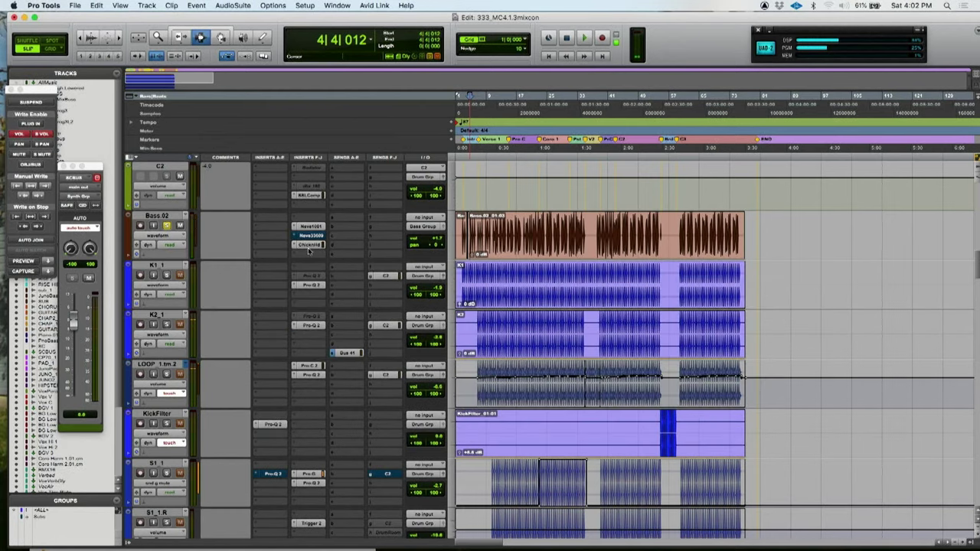
Open the ChickenHead compressor on the Vox C track, solo the track, and start playback
scroll(306, 264, "down", 10)
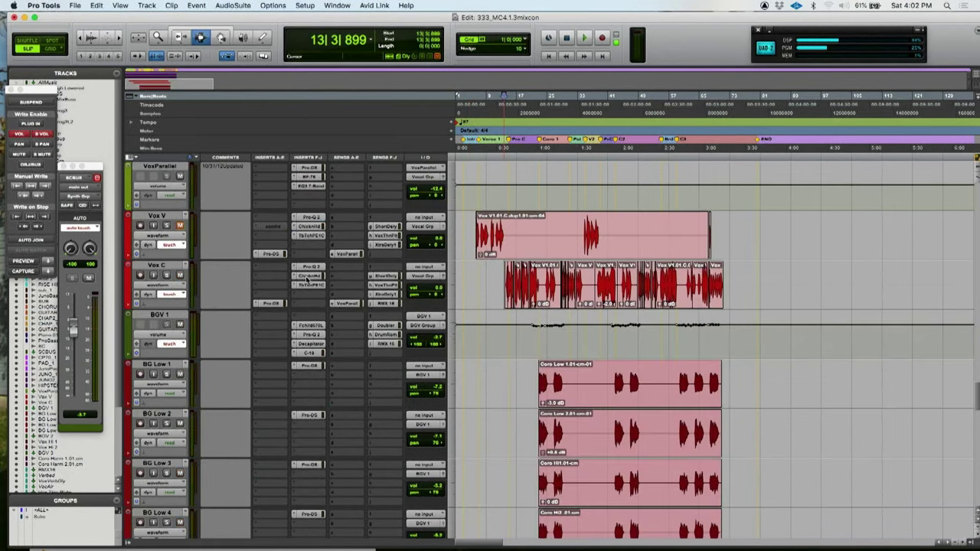
left_click(310, 276)
left_click_drag(323, 274, 273, 340)
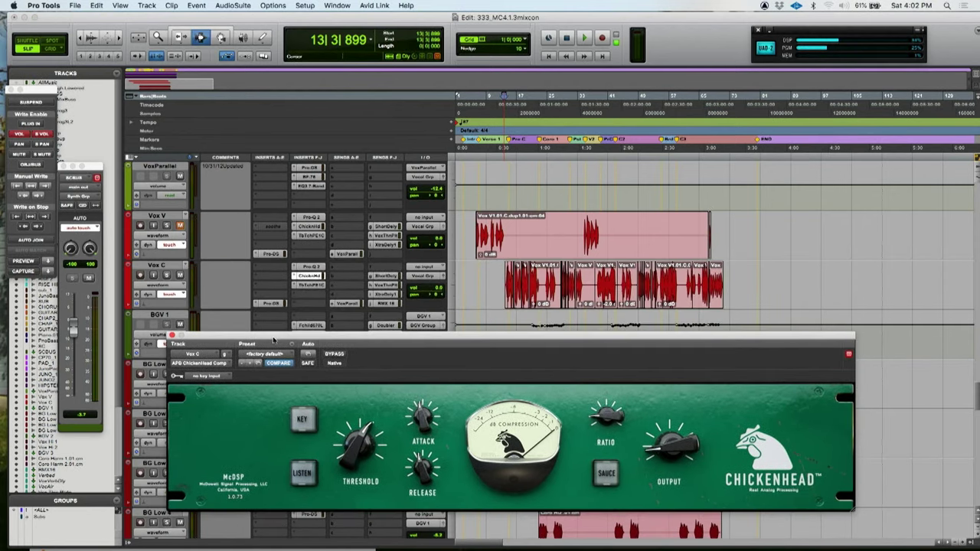
left_click(166, 275)
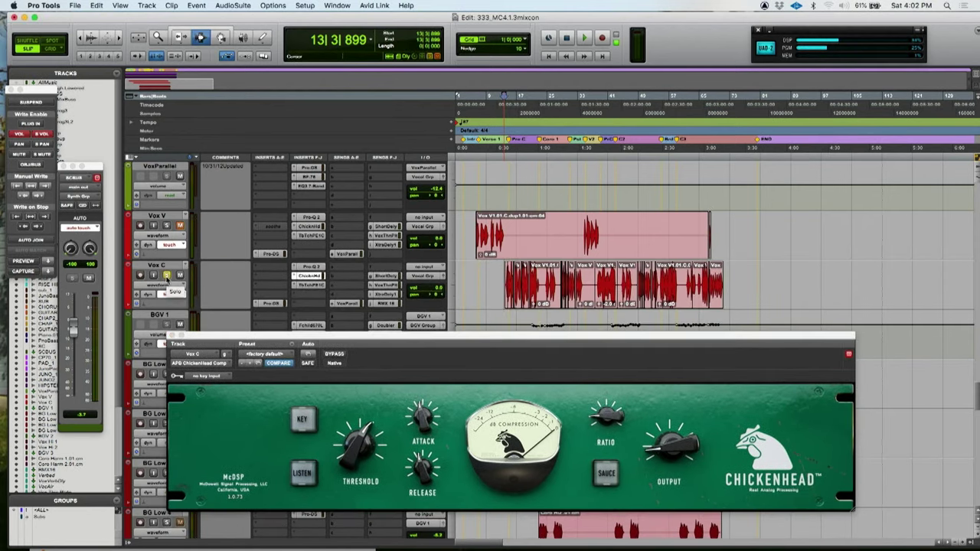
key("space")
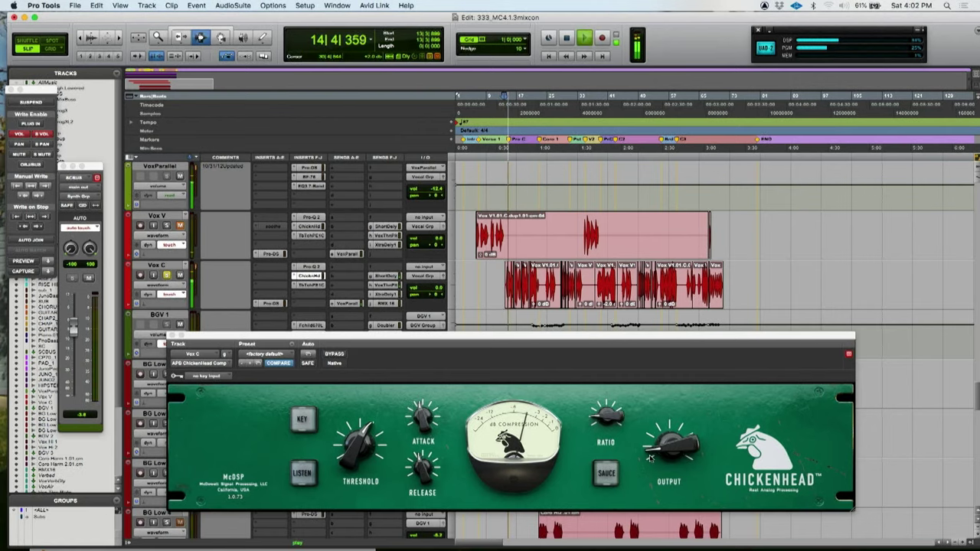
Audition Vox C with the ChickenHead bypassed, look at its Tube-Tech PE 1C equalizer, and reactivate the compressor
left_click(334, 355)
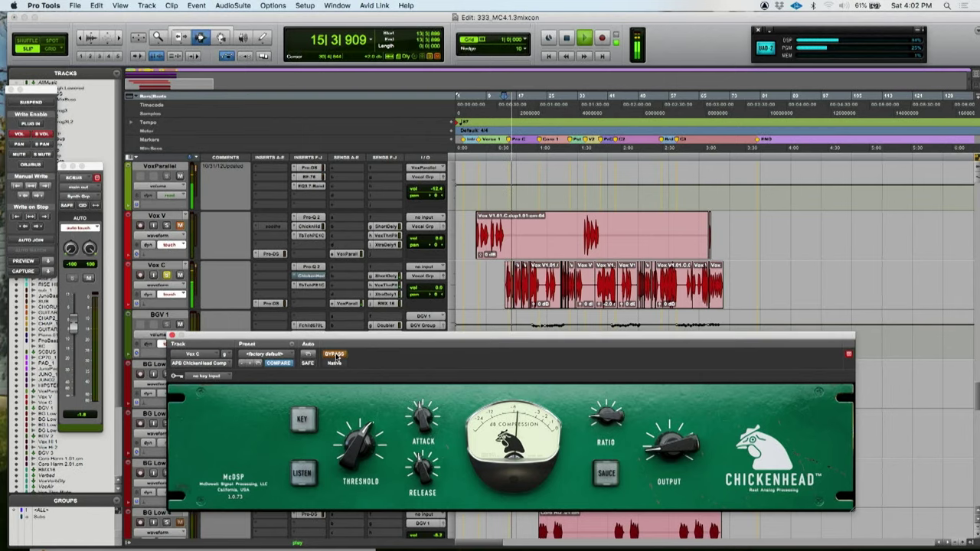
left_click(308, 286)
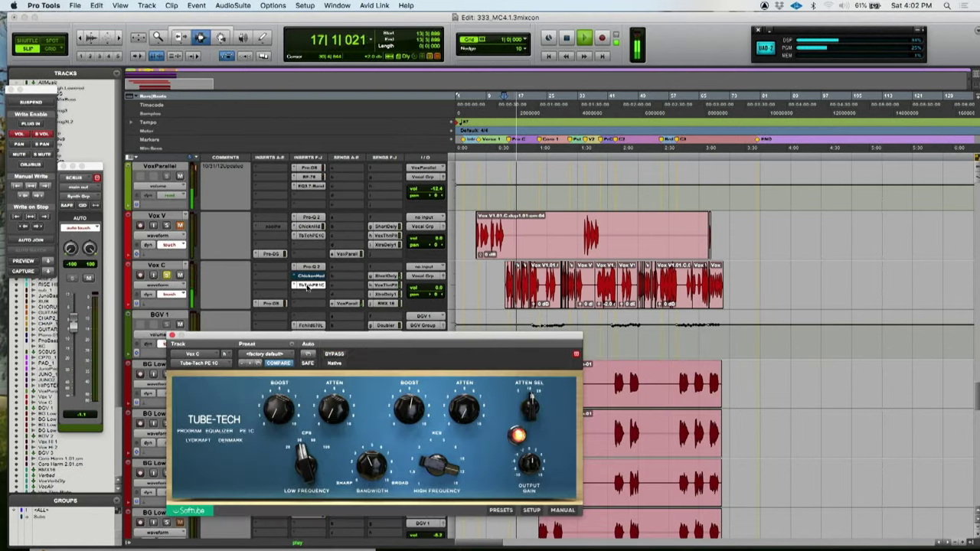
left_click(308, 286)
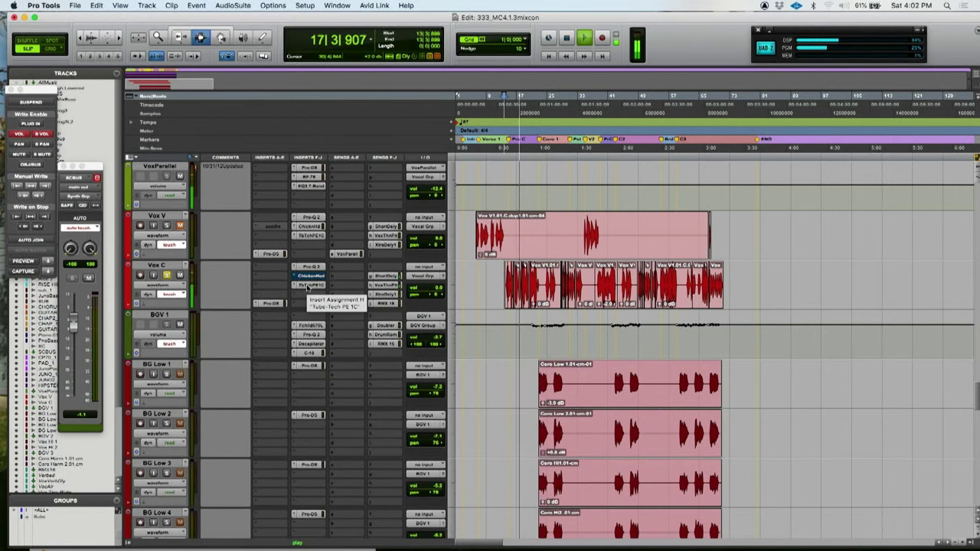
left_click(307, 277)
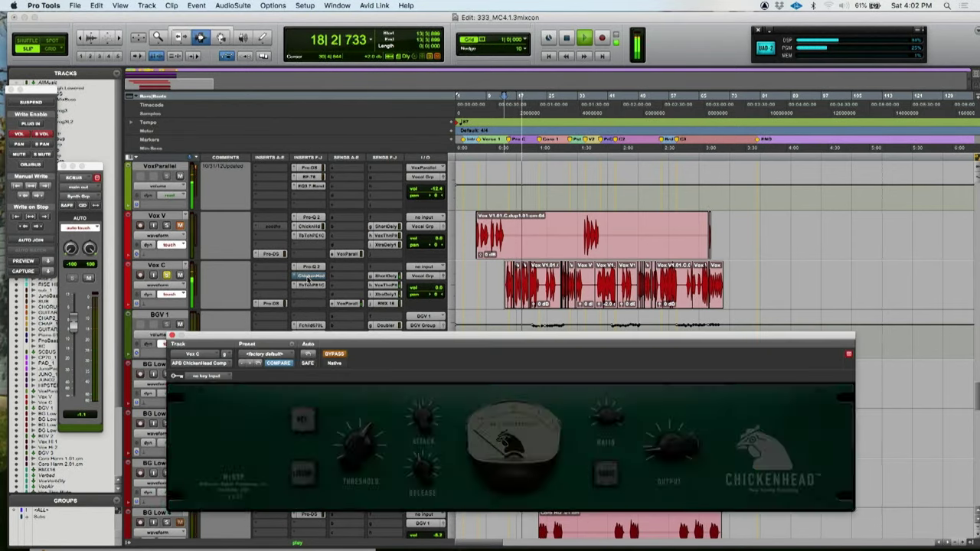
left_click(333, 354)
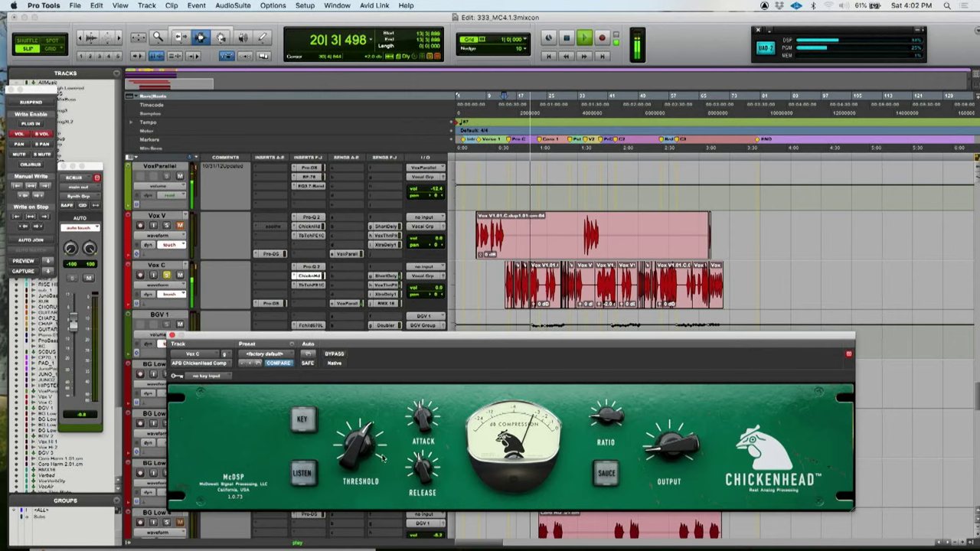
Enable Sauce on Vox C's ChickenHead compressor and compare the vocal with the plug-in bypassed and active
left_click(599, 473)
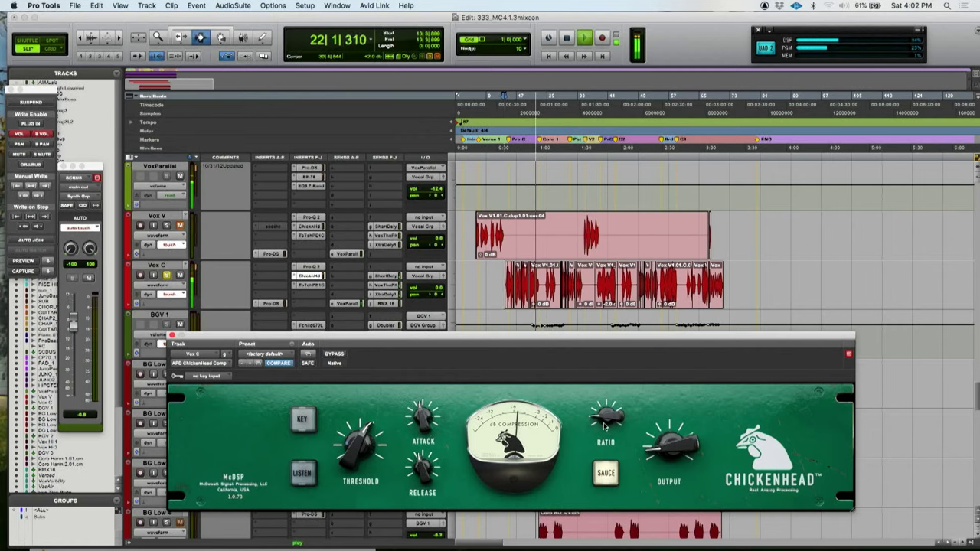
left_click_drag(601, 420, 601, 412)
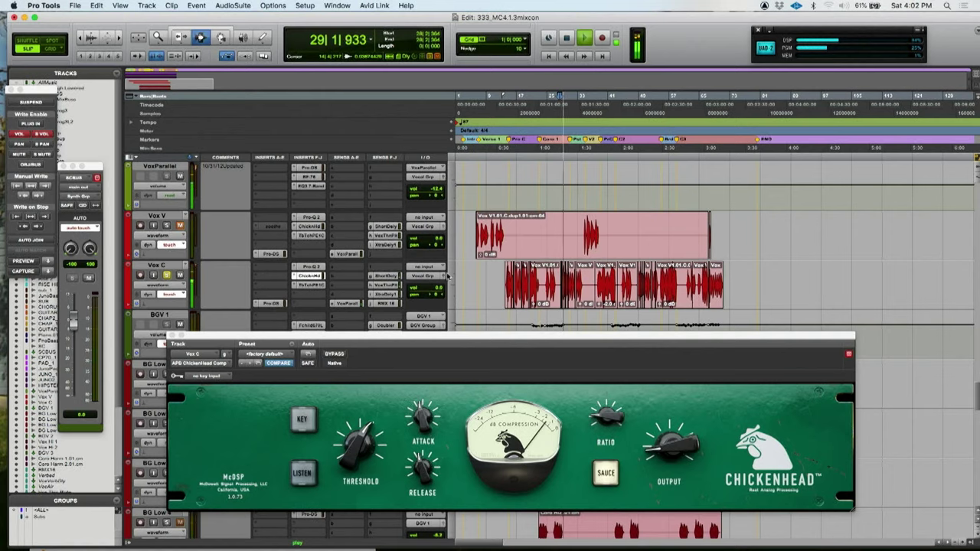
left_click(336, 355)
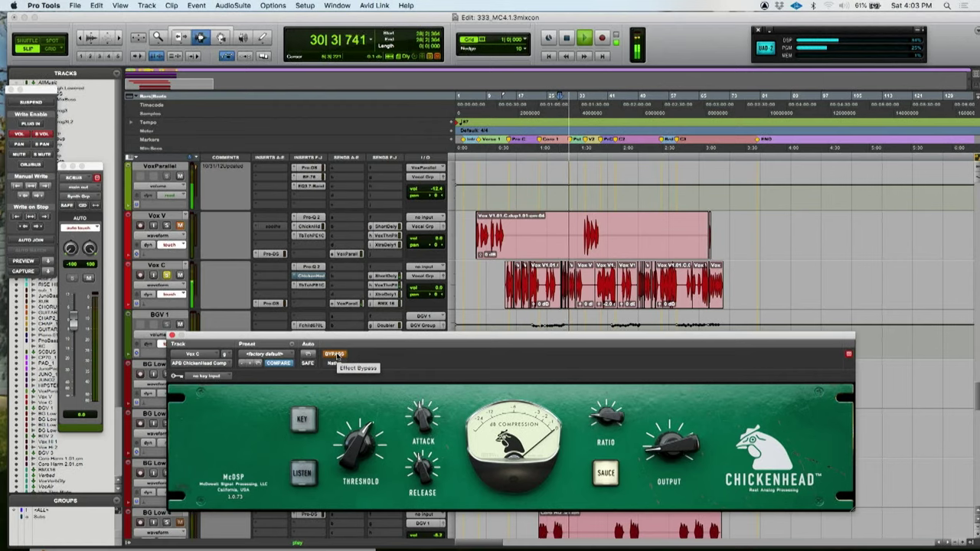
left_click(336, 354)
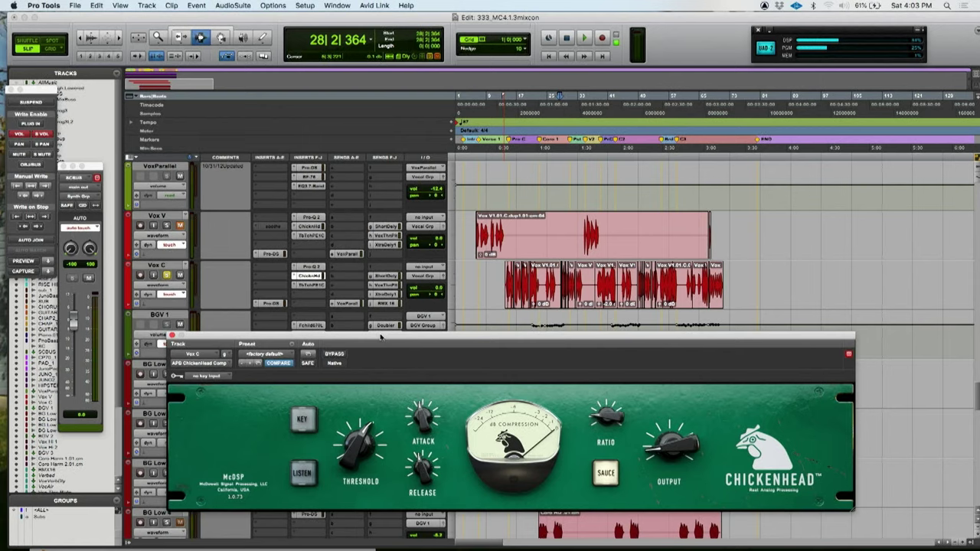
Close the ChickenHead window and place the playback position at the start of the Vox C clips
left_click_drag(381, 337, 326, 315)
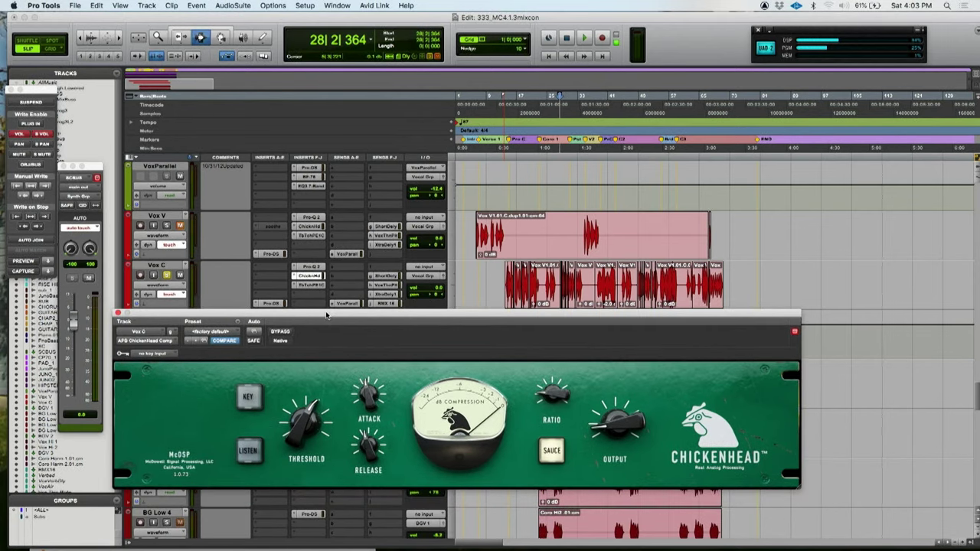
left_click(119, 314)
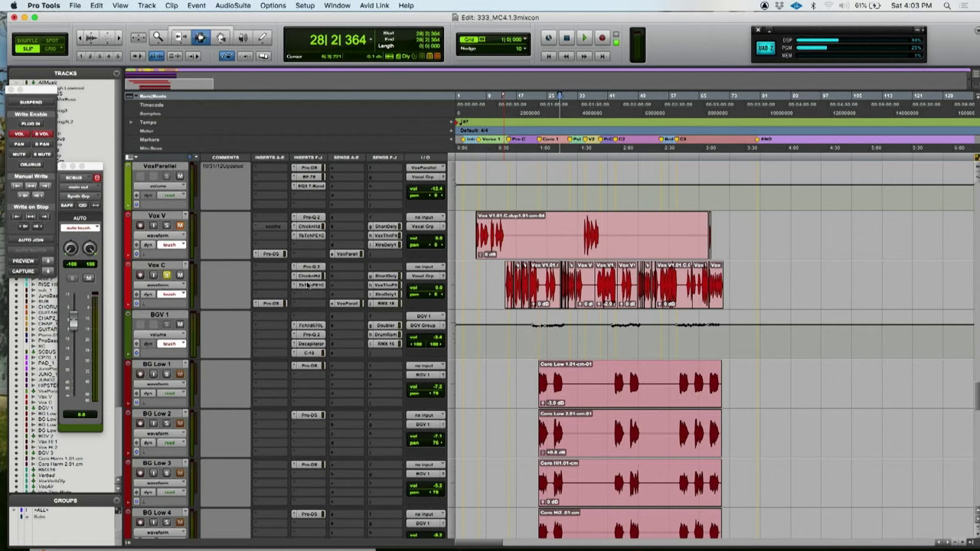
left_click(503, 274)
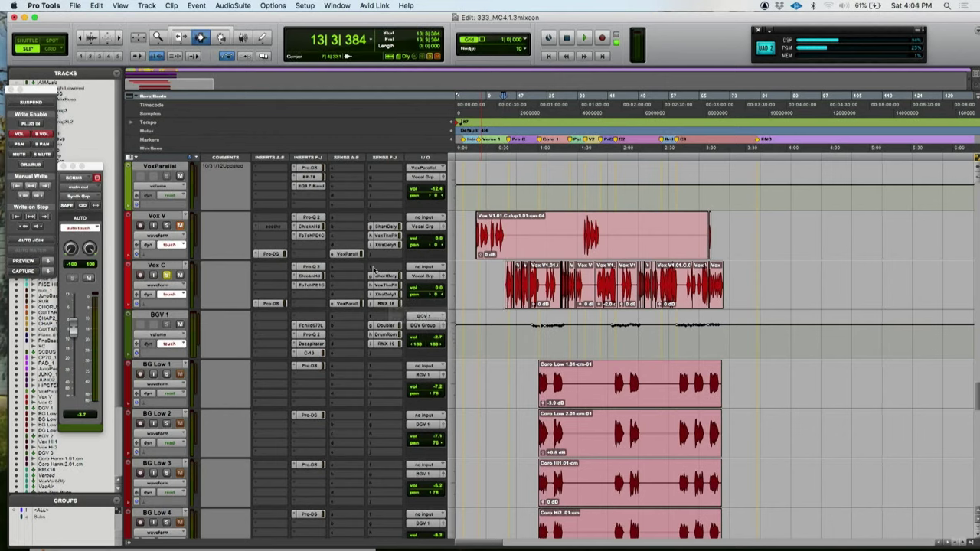
Add a send from the Vox C track to the XtraVerb1 (Stereo) bus in the first empty slot of sends F-J
left_click(384, 292)
mouse_move(438, 268)
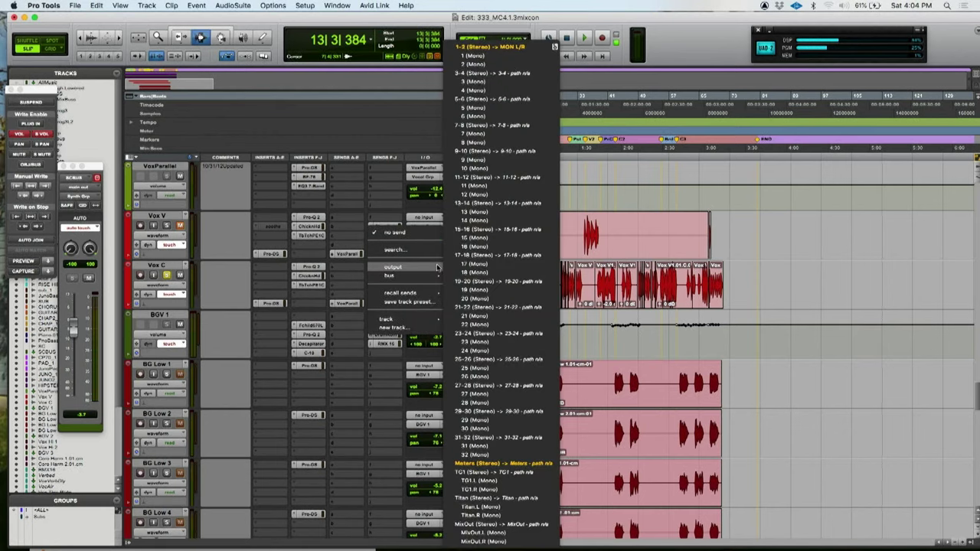
mouse_move(486, 286)
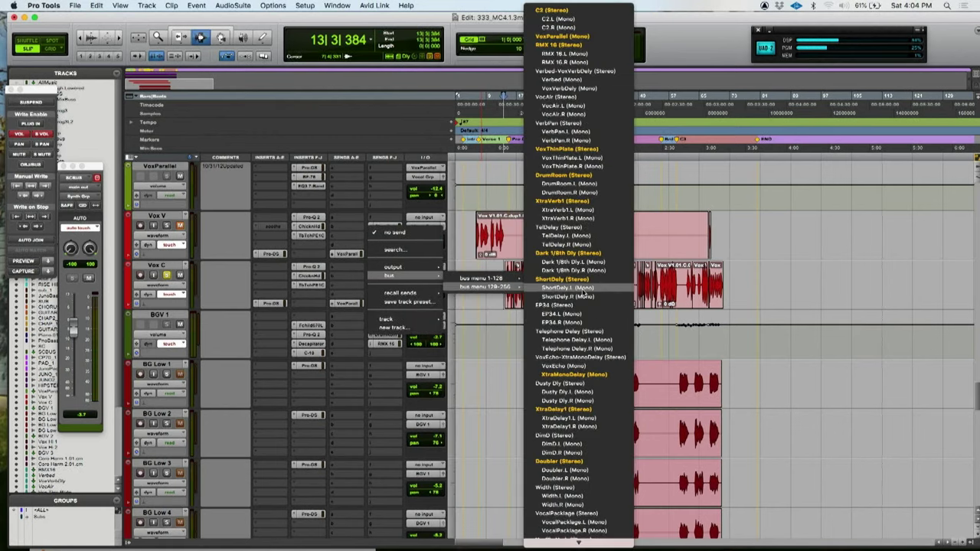
left_click(573, 200)
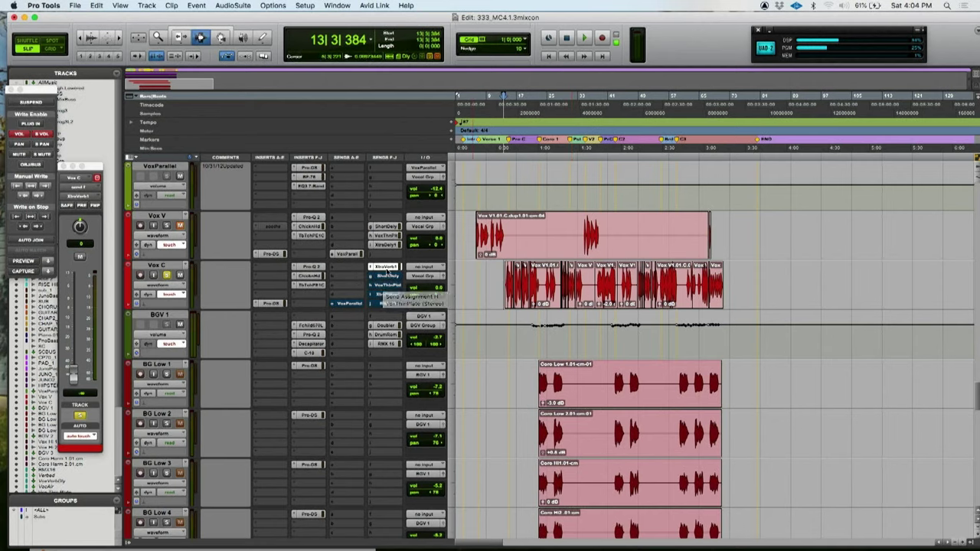
Make the Vox C track's Vocal Grp output inactive and start playback
left_click(423, 277, "ctrl+super")
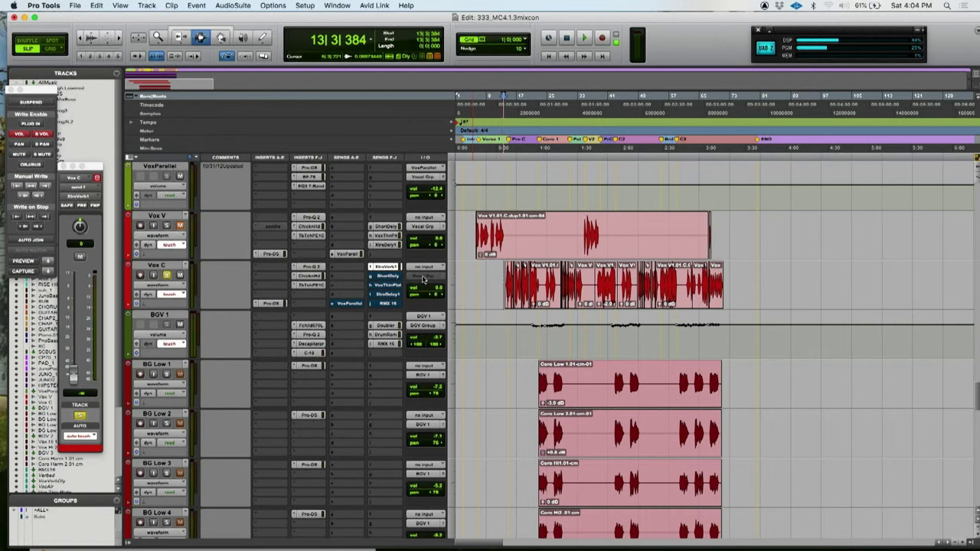
scroll(505, 301, "down", 15)
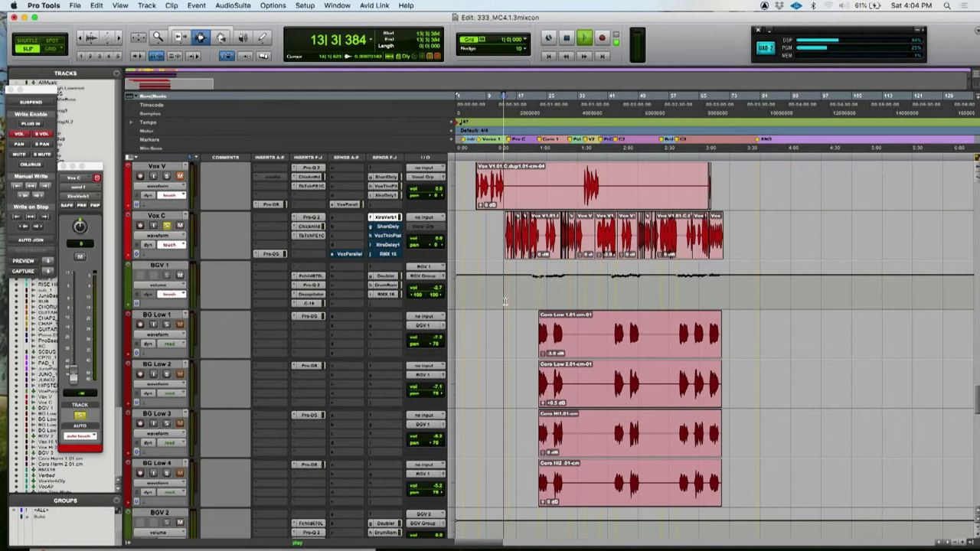
key("space")
Open RealVerb Pro on the XtraVerb1 track and load the High Ceiling Room preset from the room presets
scroll(505, 301, "up", 10)
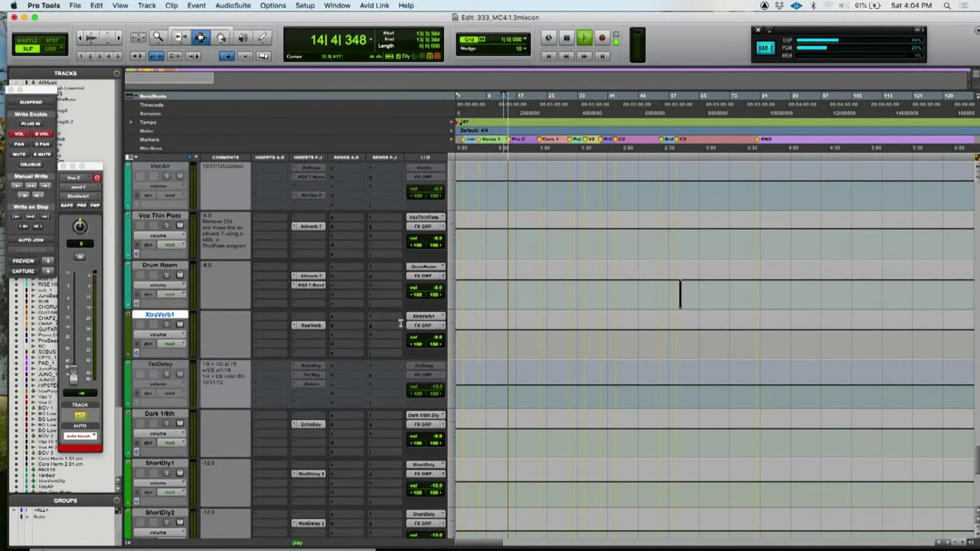
left_click(310, 326)
left_click_drag(265, 244, 661, 154)
left_click(606, 168)
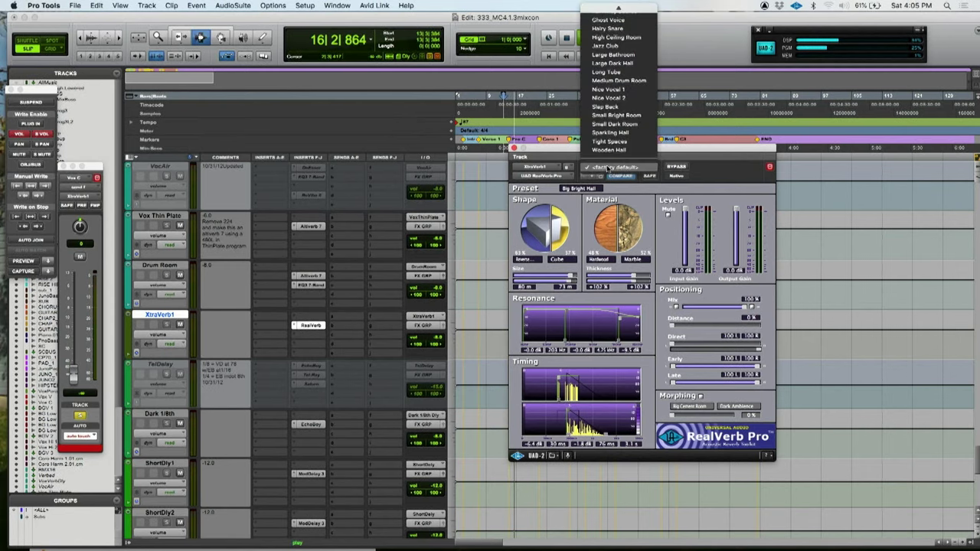
mouse_move(612, 36)
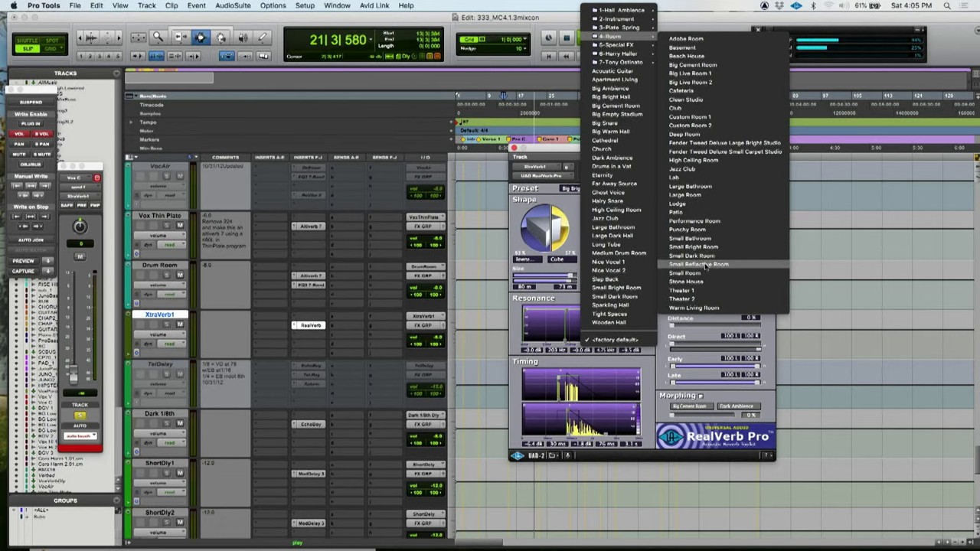
left_click(700, 160)
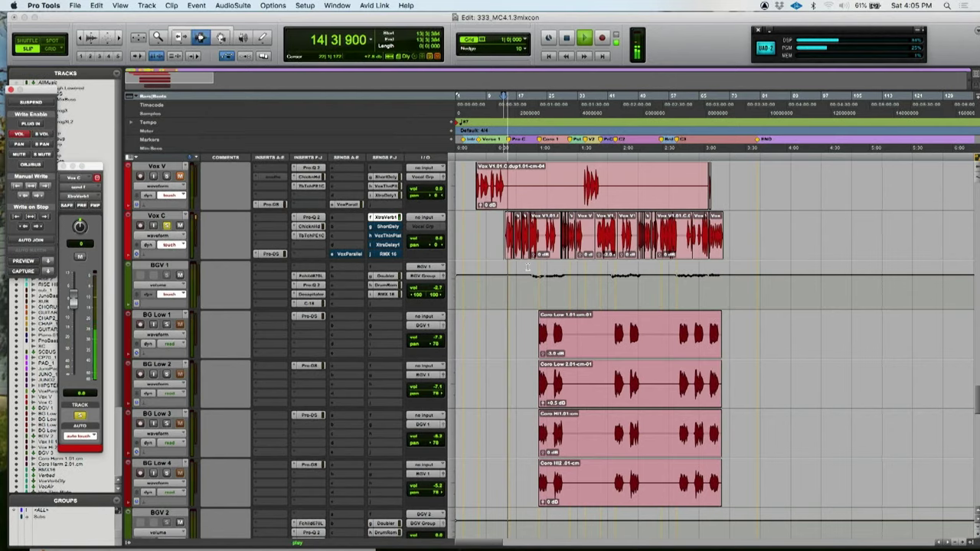
Insert the stereo FabFilter Pro-DS in the slot ahead of RealVerb on the XtraVerb1 track
scroll(524, 291, "down", 15)
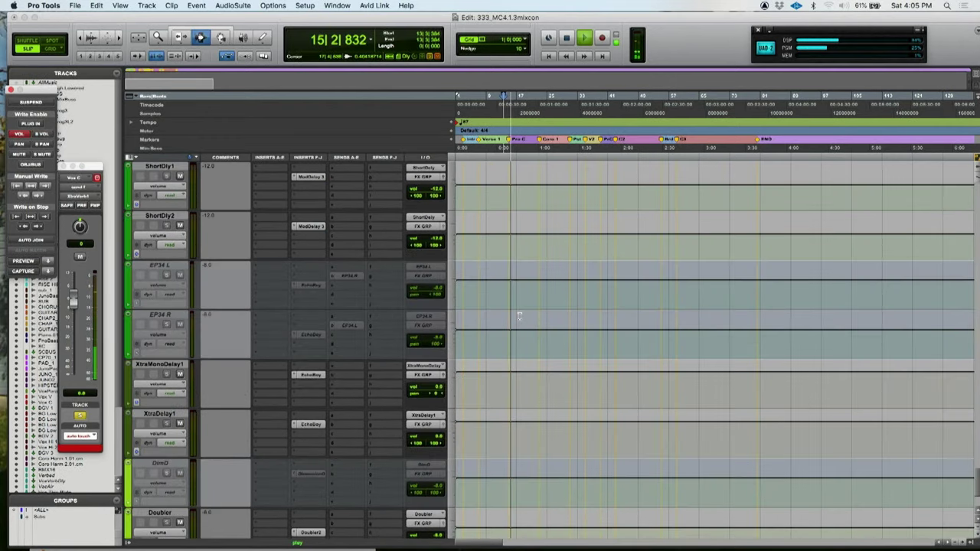
scroll(520, 315, "down", 10)
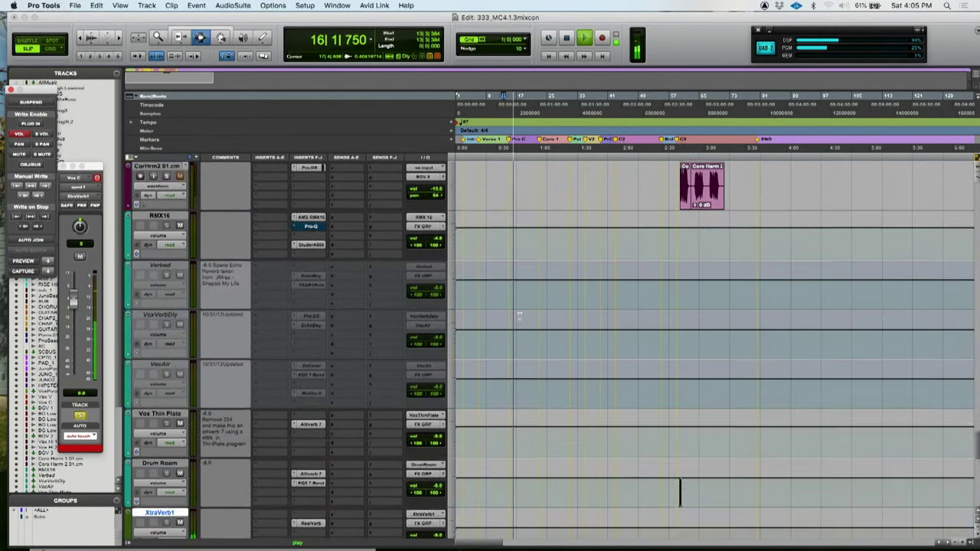
scroll(519, 315, "down", 6)
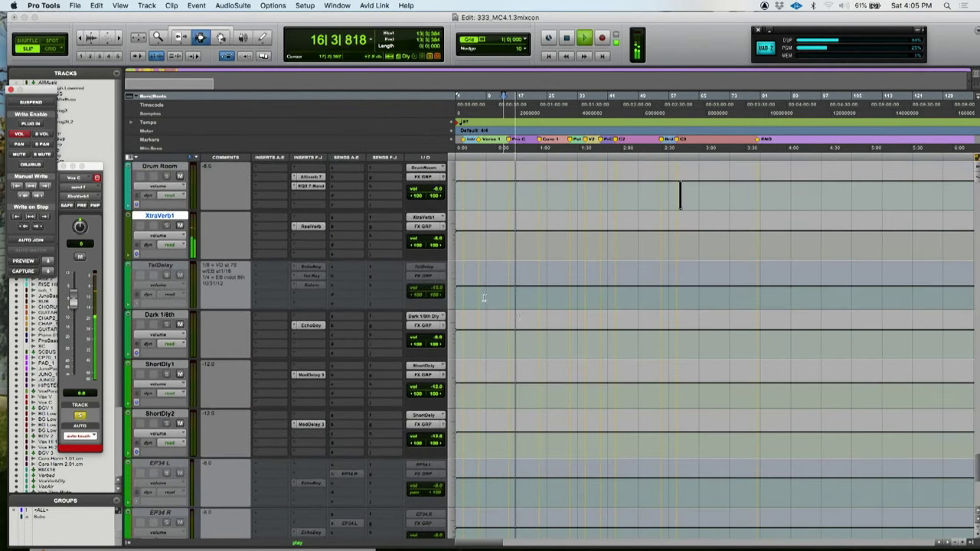
left_click(311, 227)
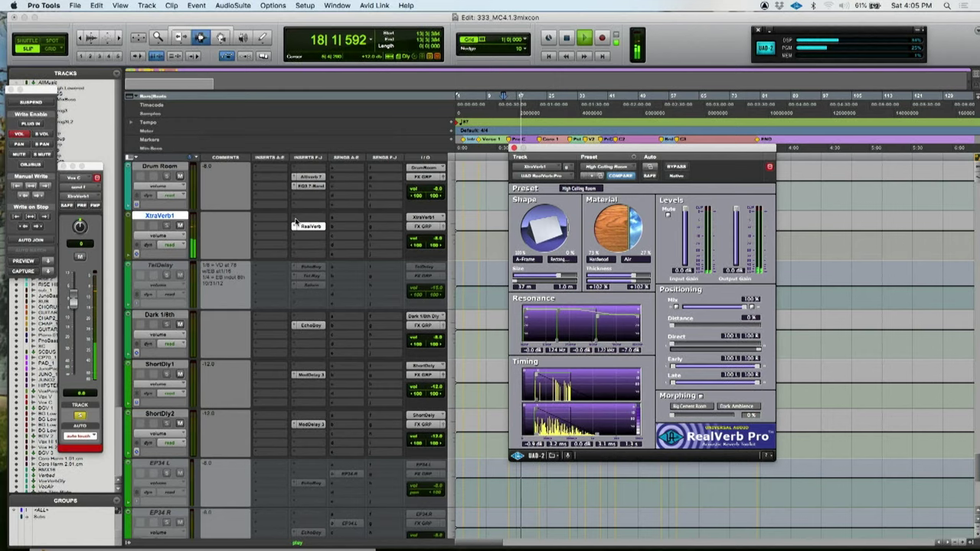
left_click(296, 222)
key("Escape")
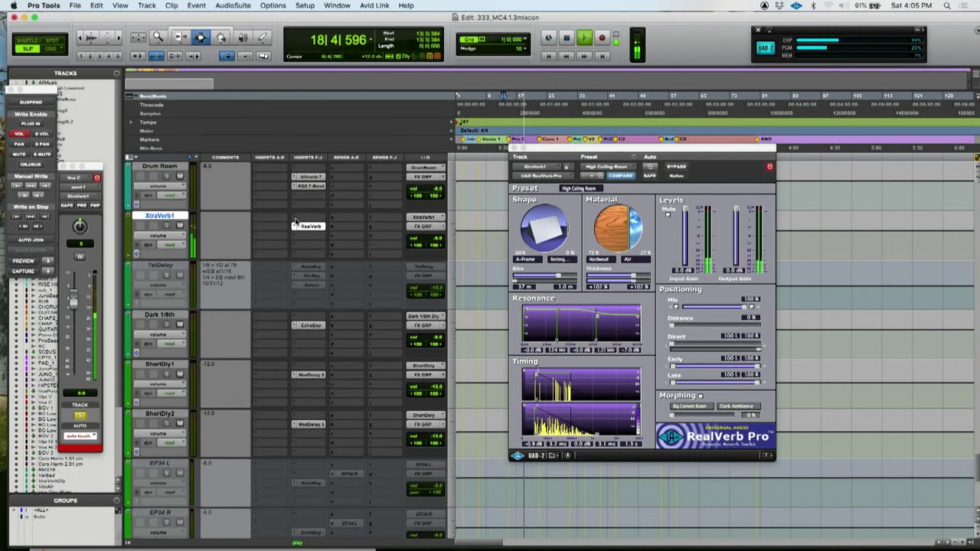
left_click(295, 222)
type("pro-d")
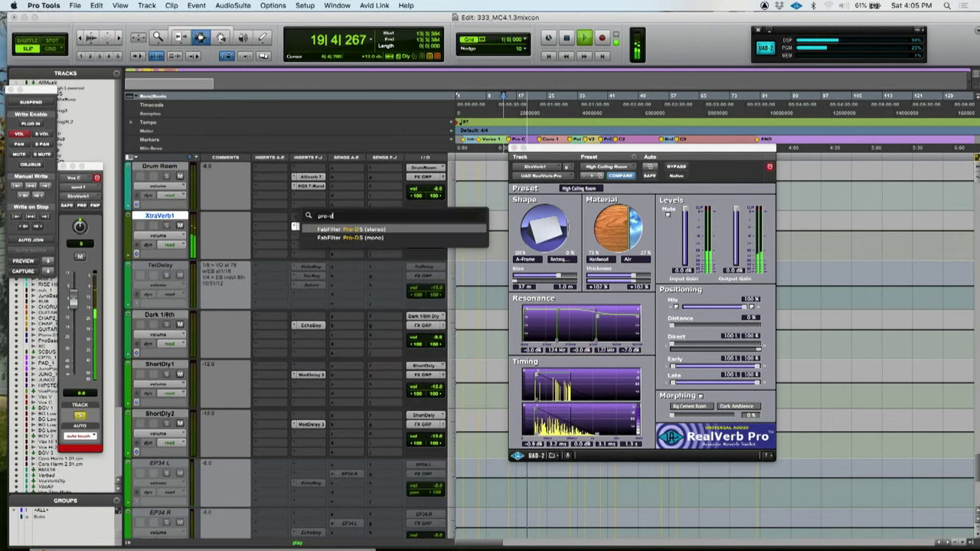
key("Escape")
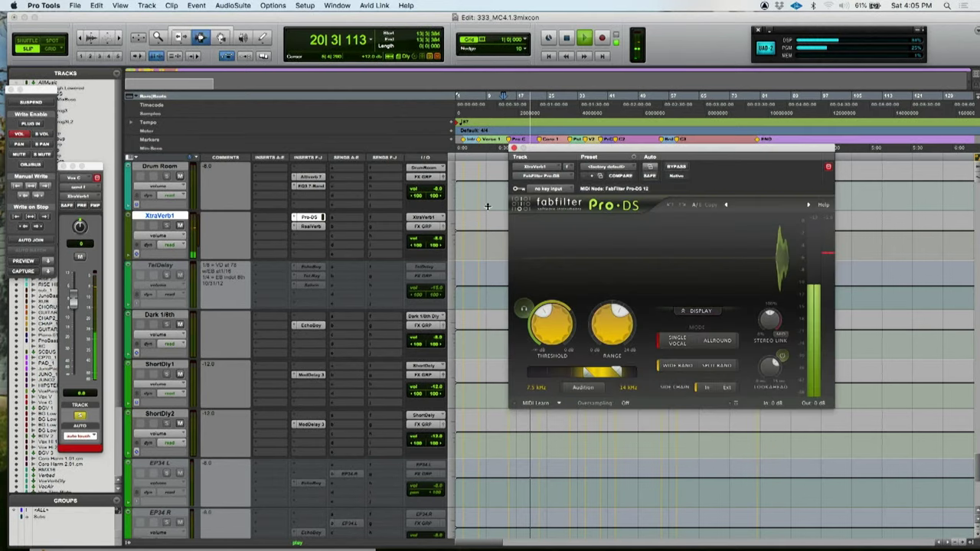
Adjust the Pro-DS range, lower its band's start to about 4.9 kHz, and reopen RealVerb Pro with playback stopped
left_click_drag(612, 321, 613, 309)
left_click_drag(574, 377, 566, 374)
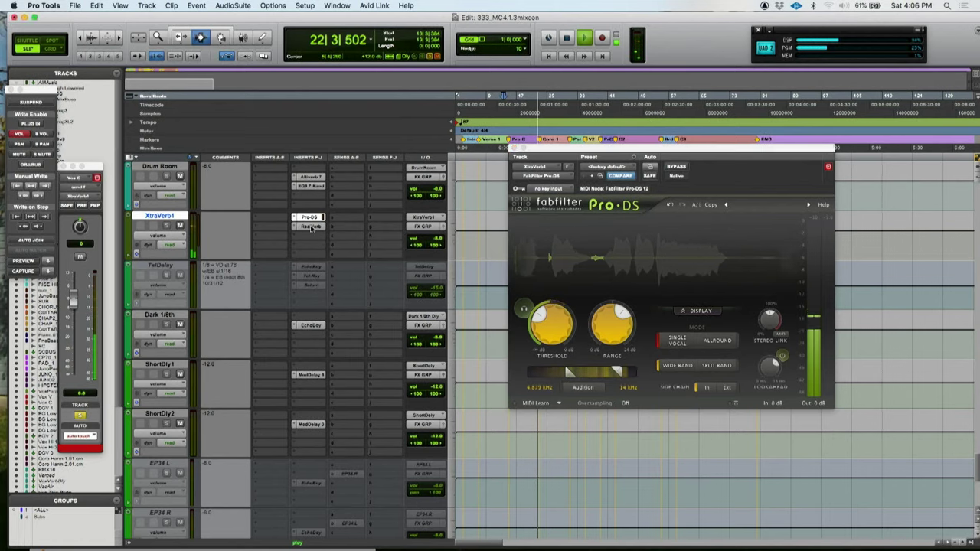
left_click(310, 226)
key("space")
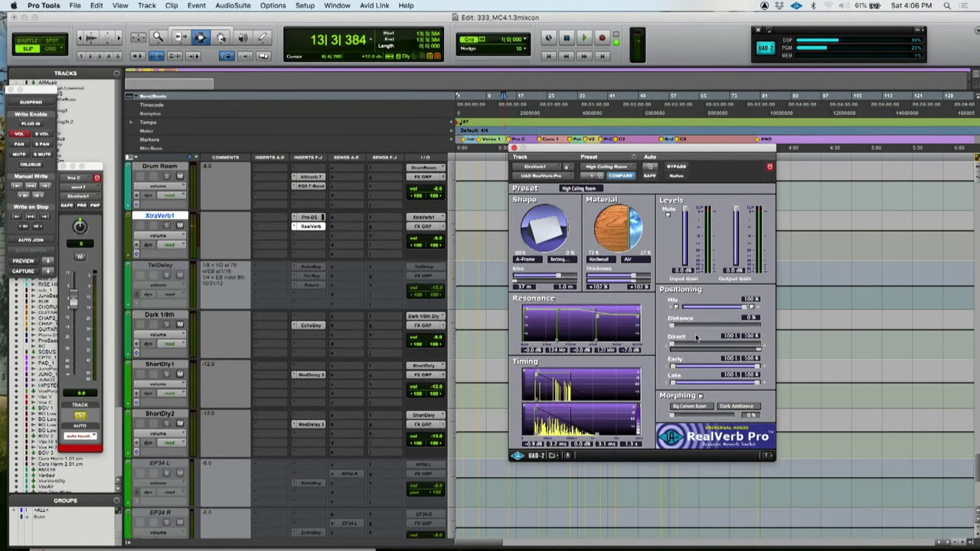
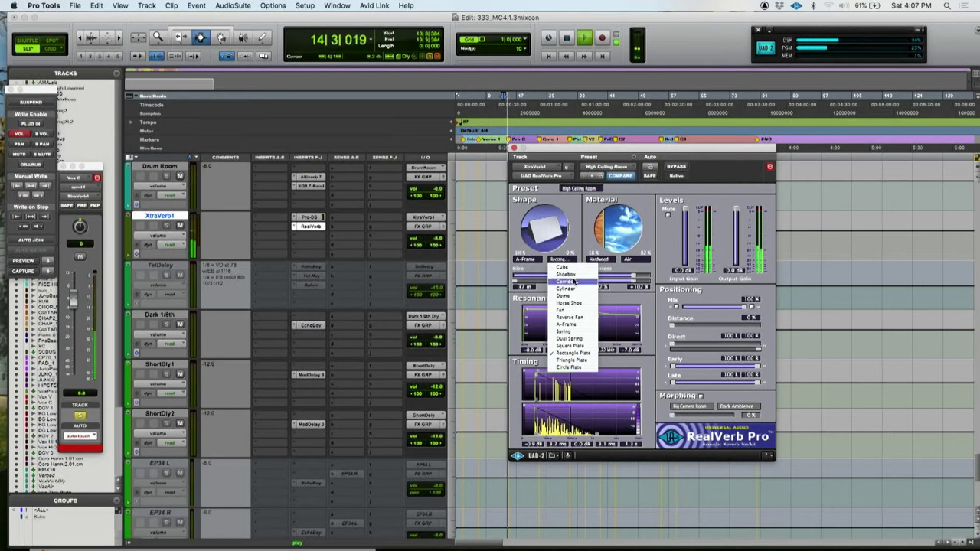
Set RealVerb's second shape to Spring, the early reflections' level to -18 dB and the late reverb decay to 4.3 s
left_click(573, 333)
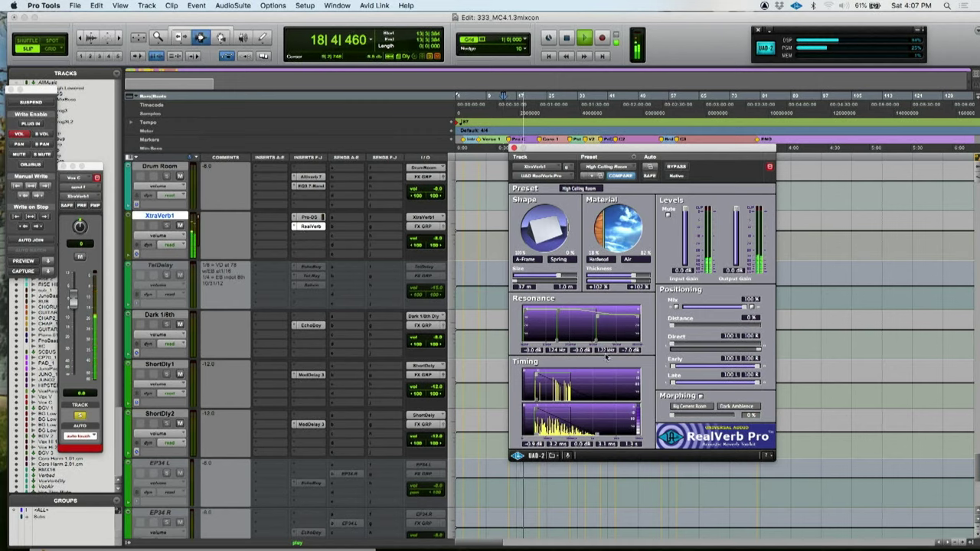
left_click_drag(596, 436, 535, 382)
left_click_drag(636, 441, 611, 435)
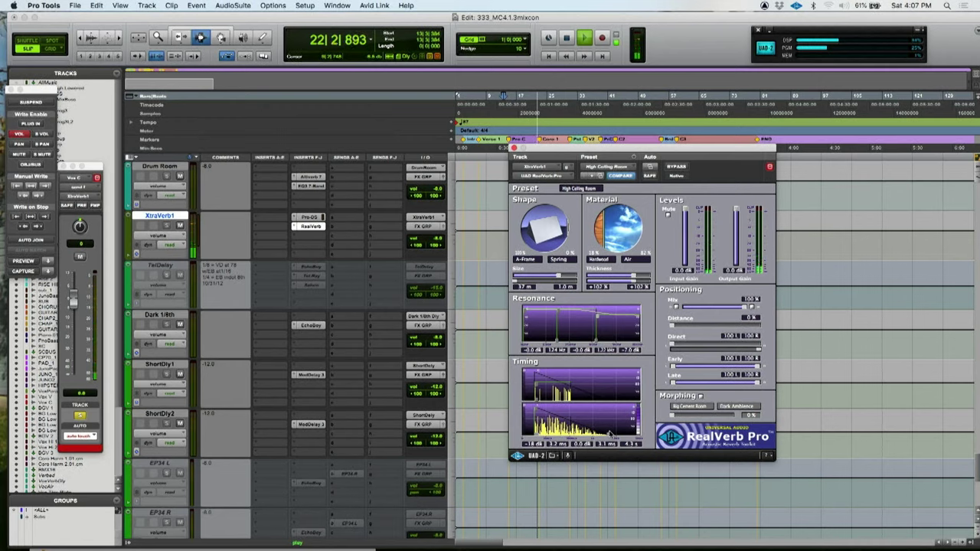
Change RealVerb's second shape to Fan, blend it about evenly with A-Frame, and cut the high end of the resonance to -11 dB
left_click(565, 260)
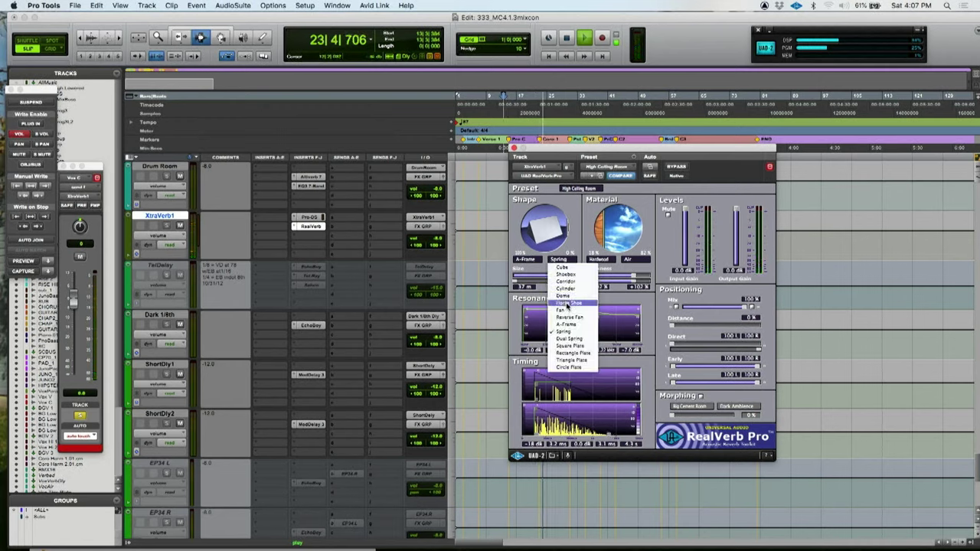
left_click(568, 310)
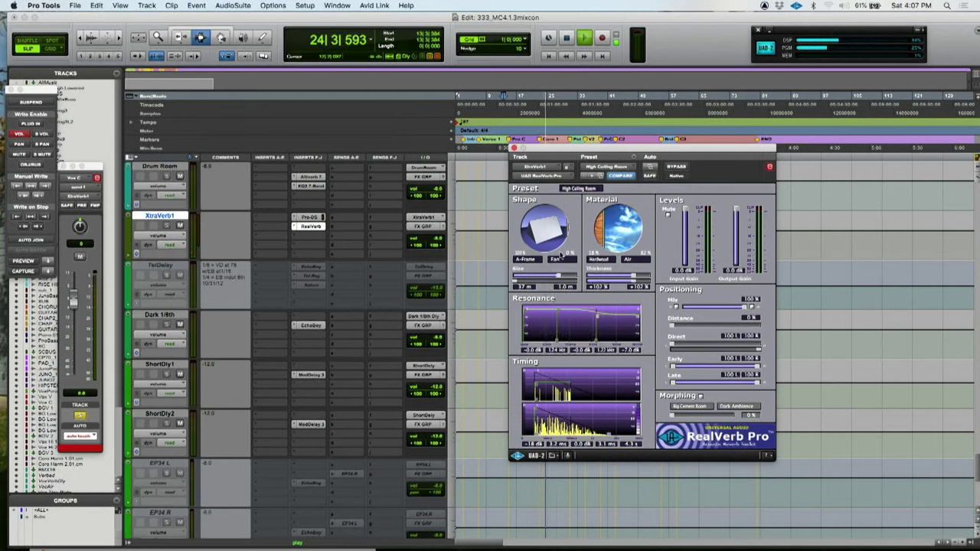
left_click_drag(567, 233, 615, 236)
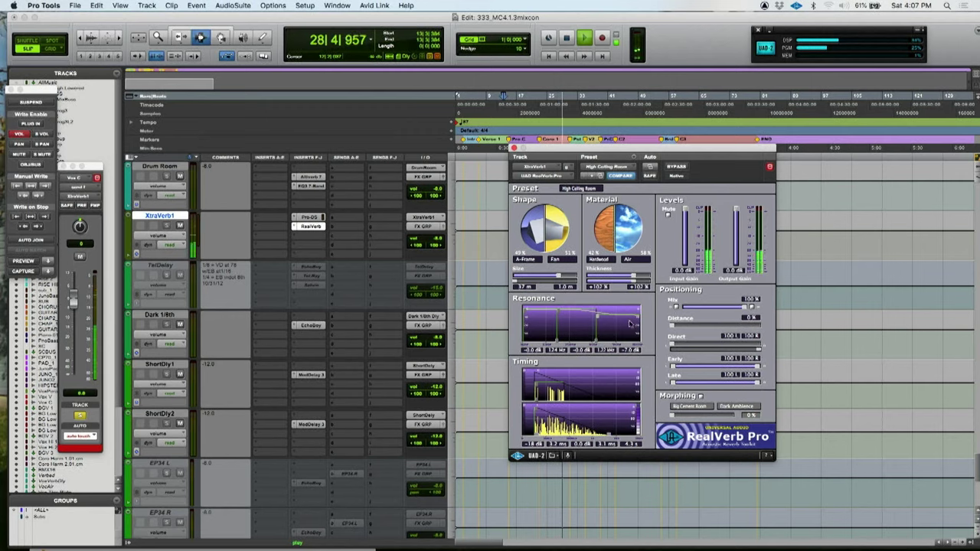
left_click_drag(637, 320, 636, 324)
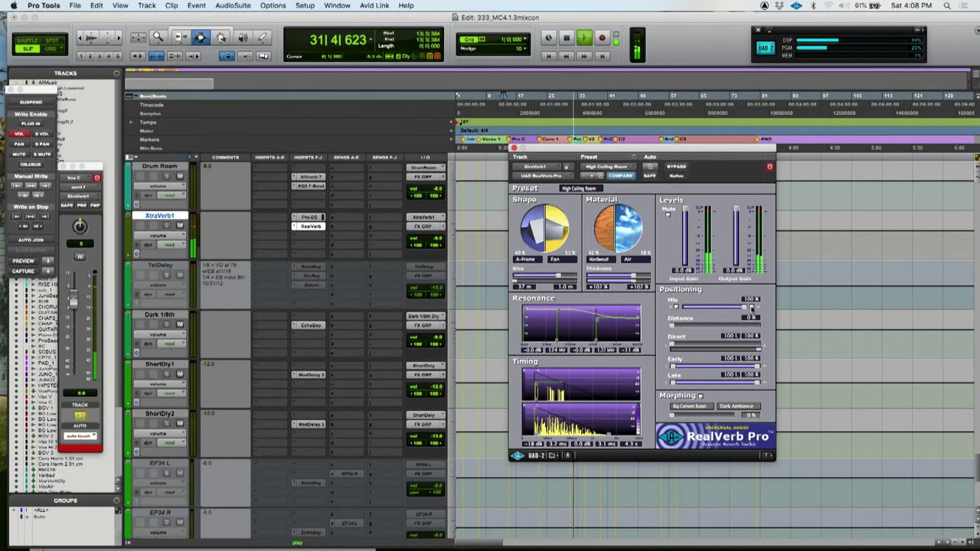
Reactivate the Vox C track's Vocal Grp output and move the RealVerb window clear of the vocal clips
scroll(483, 240, "down", 5)
scroll(483, 238, "up", 5)
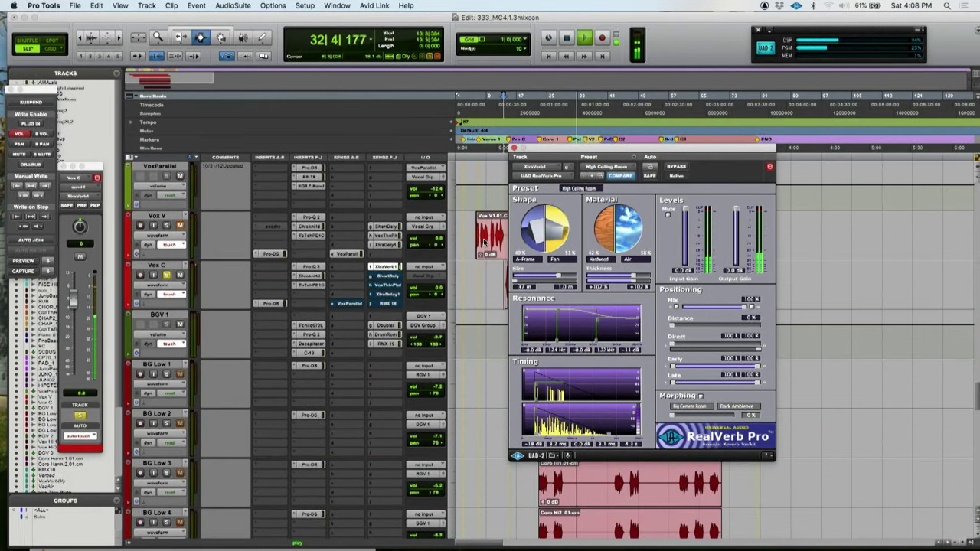
left_click(423, 277)
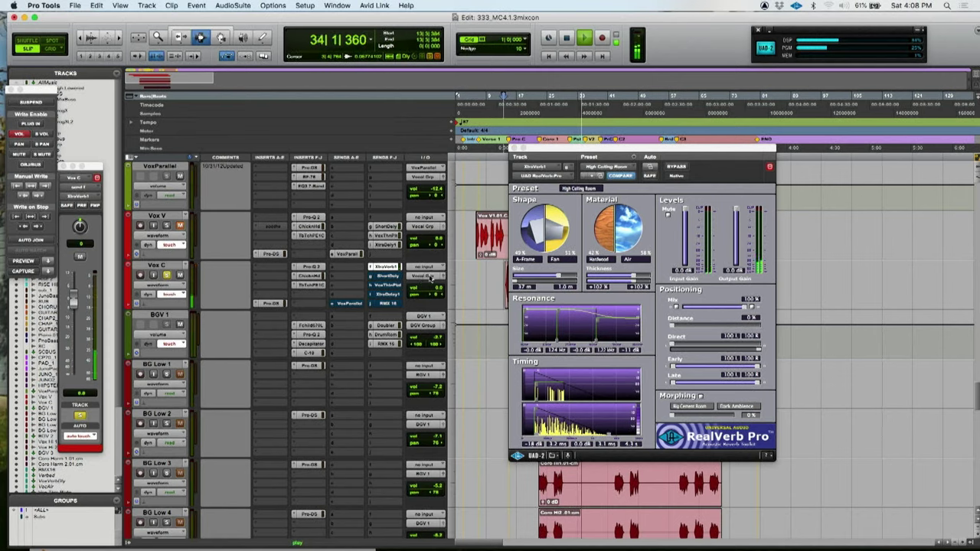
left_click_drag(549, 153, 683, 142)
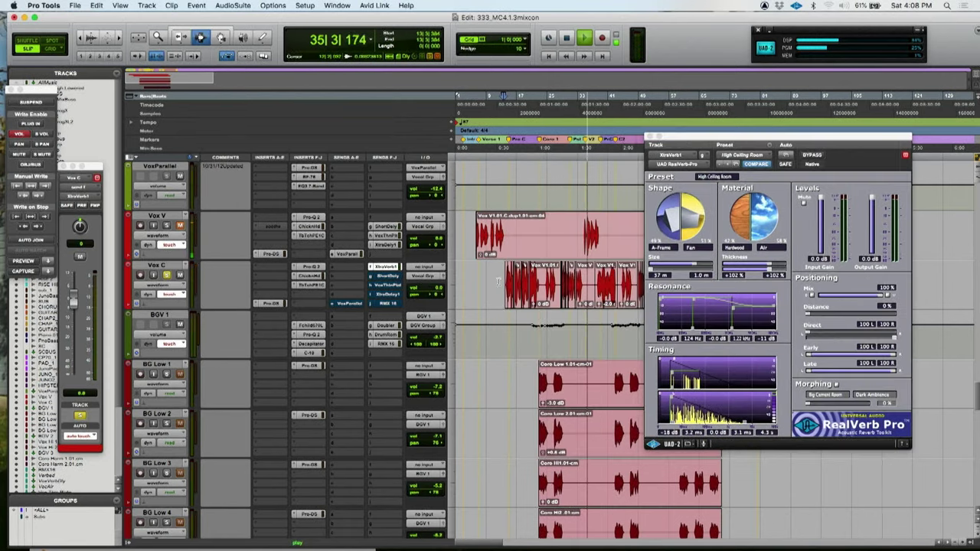
Replay the Vox C section with the timeline zoomed out and try lowering the track's volume
key("space")
key("space")
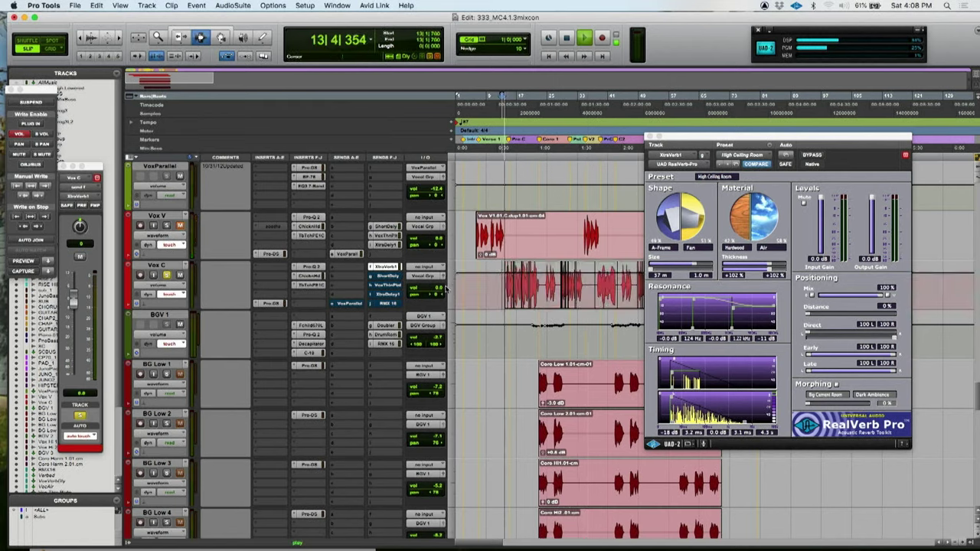
key("r")
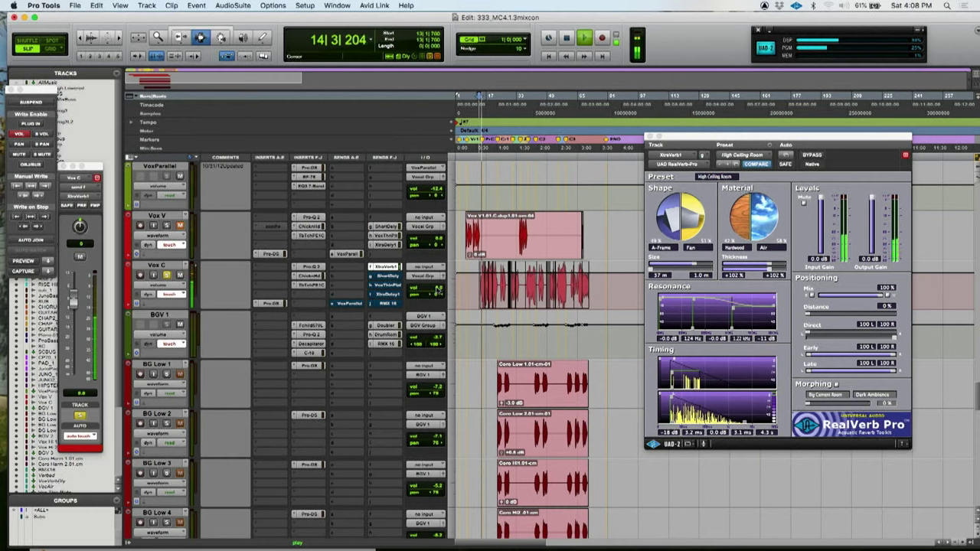
left_click(438, 289)
left_click_drag(436, 295, 437, 295)
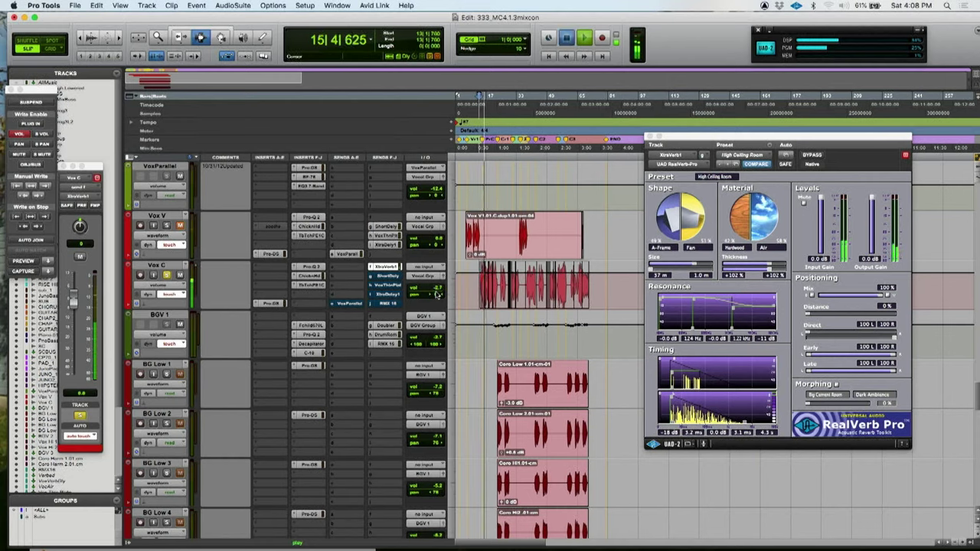
key("space")
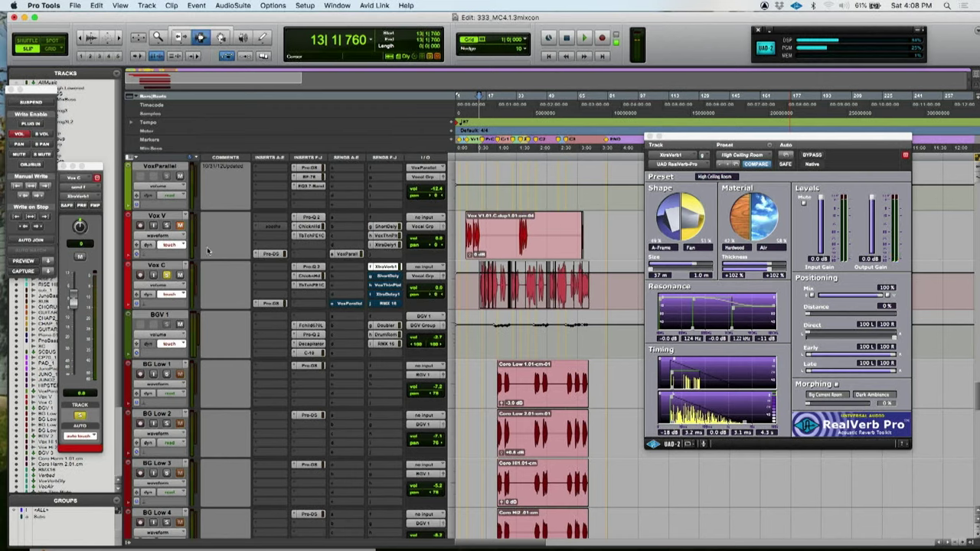
Switch Vox C's XtraVerb1 send to pre-fader and lower the track volume to about -11 dB during playback
left_click(92, 208)
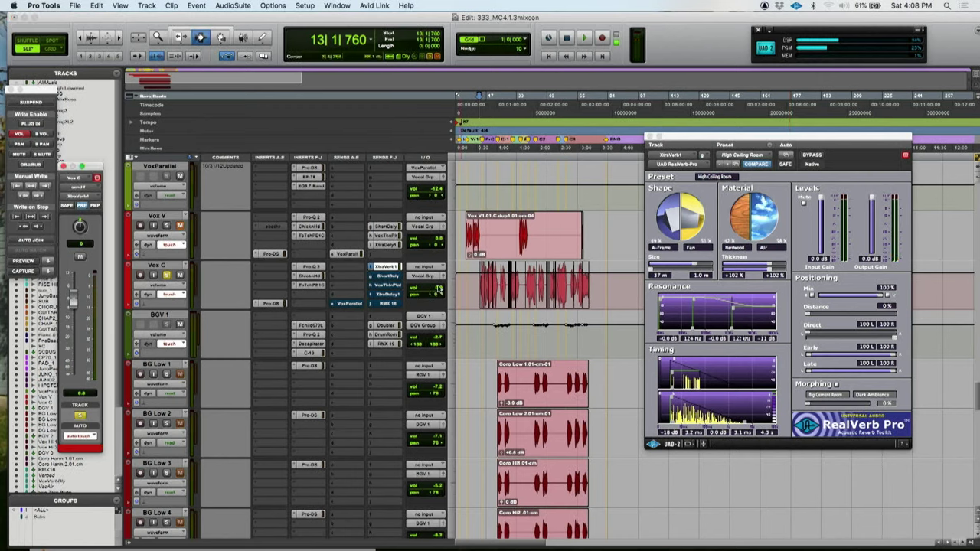
key("space")
left_click_drag(437, 288, 429, 300)
key("space")
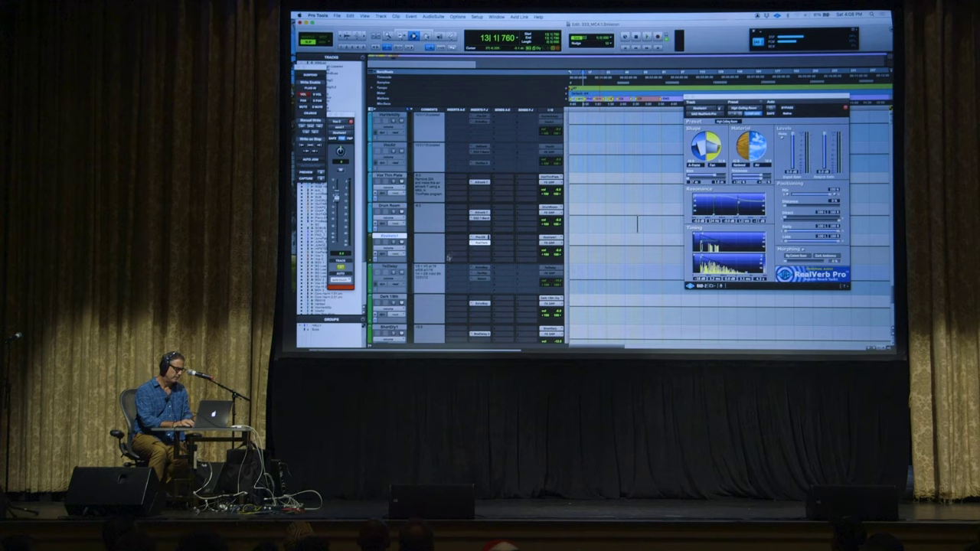
Move RealVerb one slot down on XtraVerb1, insert EchoBoy between it and Pro-DS, and close the RealVerb window
left_click(480, 248)
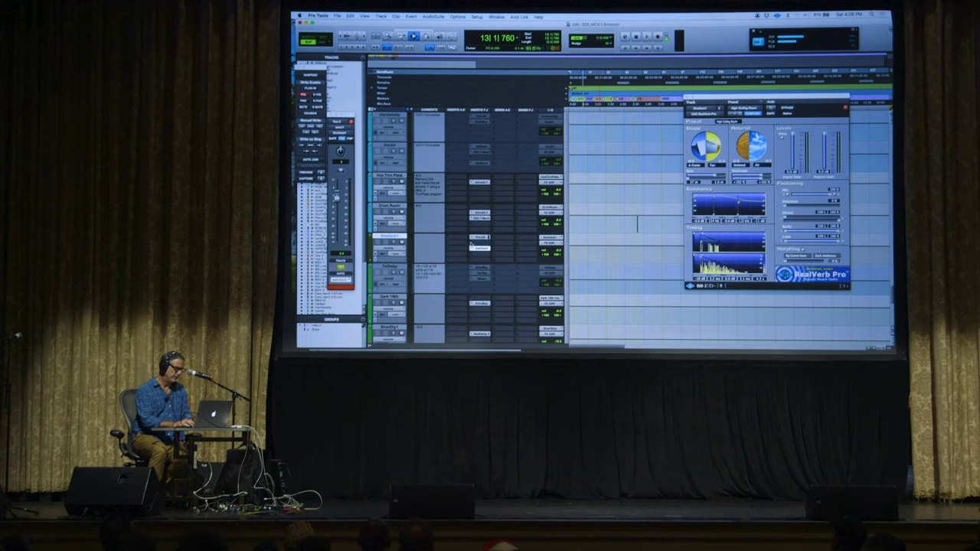
left_click(472, 245)
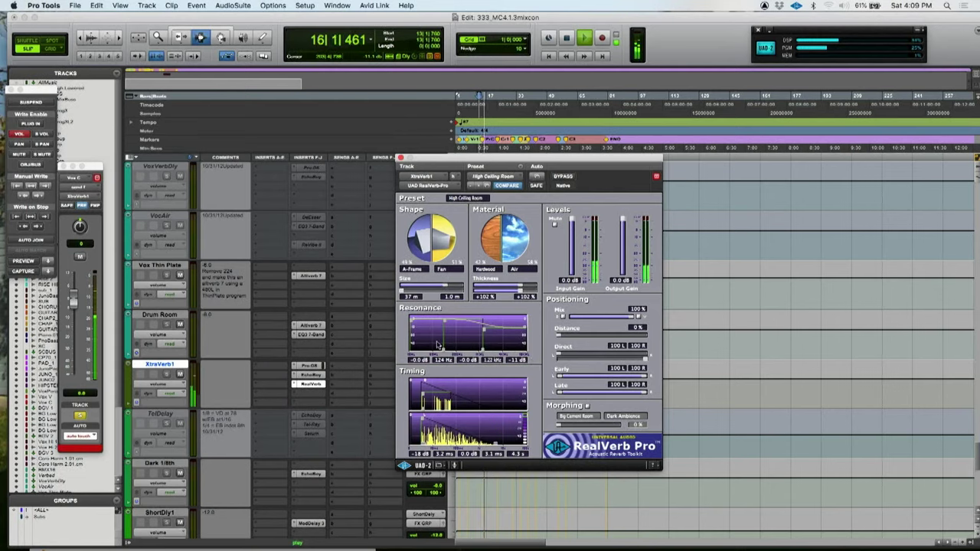
left_click(310, 384)
Bypass the Tube-Tech PE 1C equalizer on Vox C and adjust the threshold of the track's ChickenHead compressor
scroll(482, 373, "up", 5)
scroll(481, 373, "up", 8)
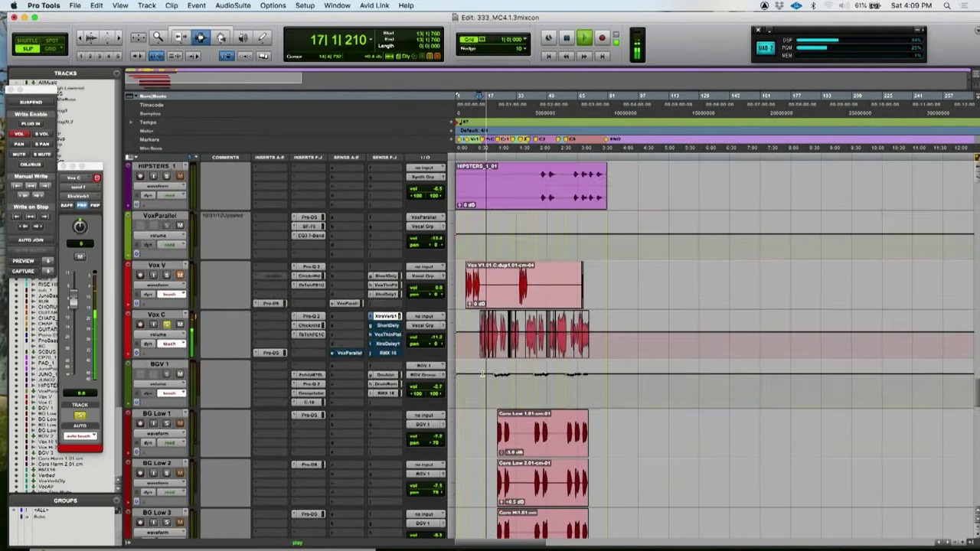
left_click(312, 385)
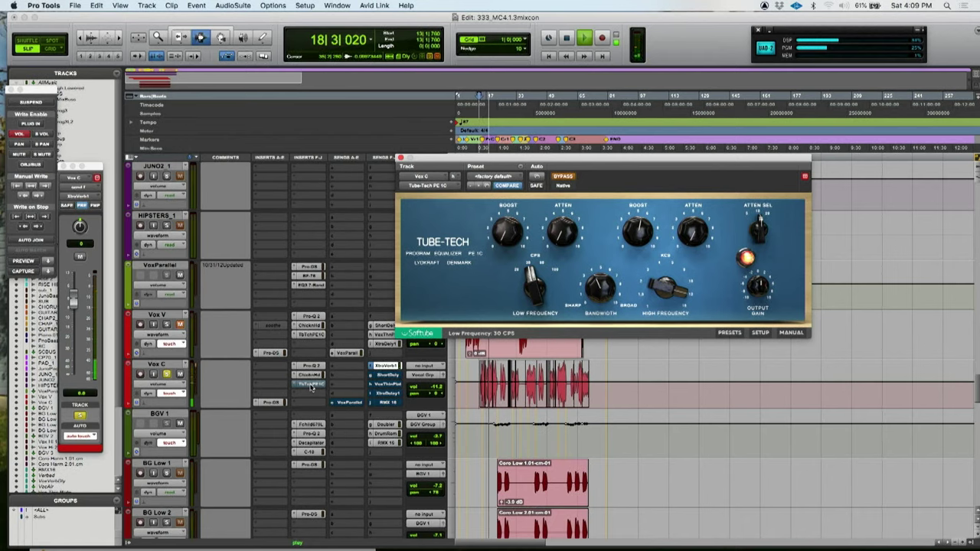
left_click(312, 383, "super")
left_click(310, 375)
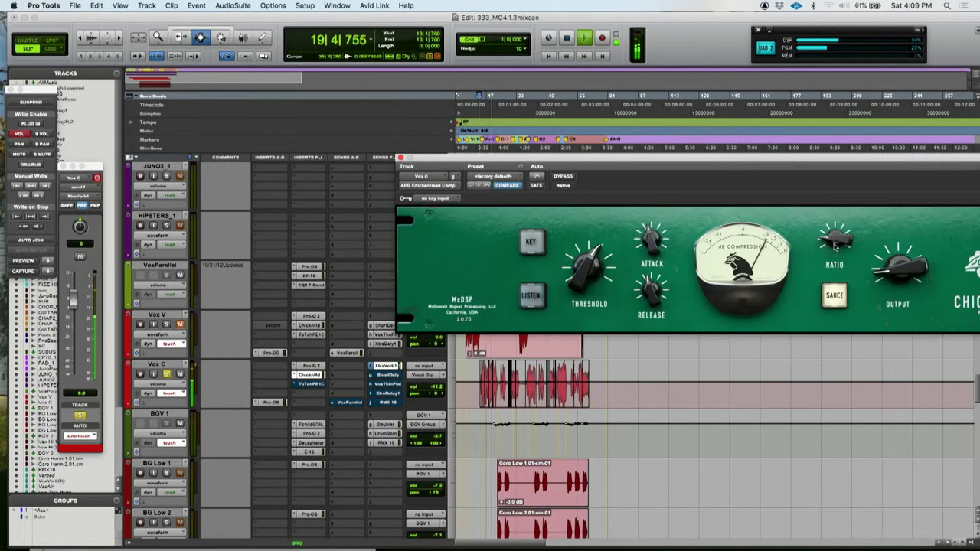
left_click_drag(596, 286, 588, 279)
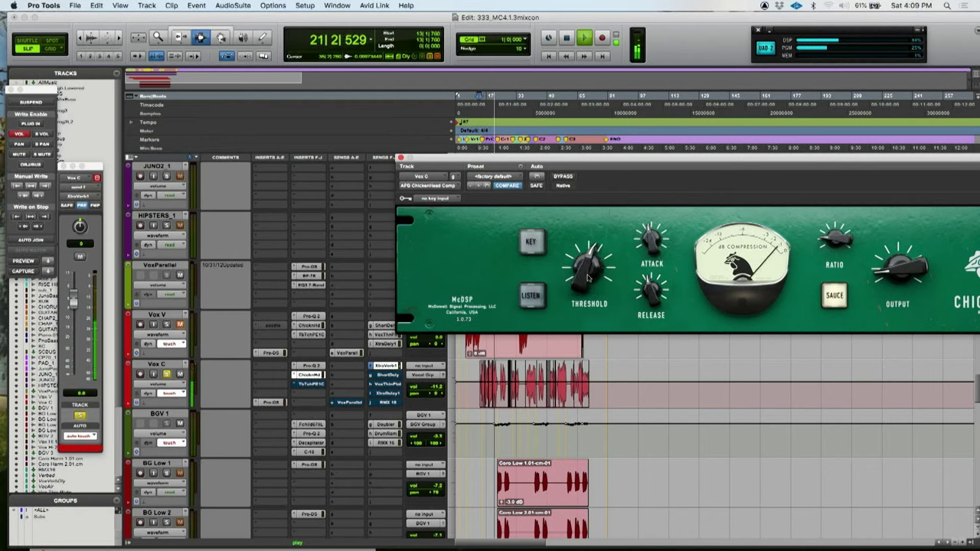
Switch Vox C's XtraVerb1 send back to post-fader with a higher send level and unsolo the track during playback
mouse_move(884, 275)
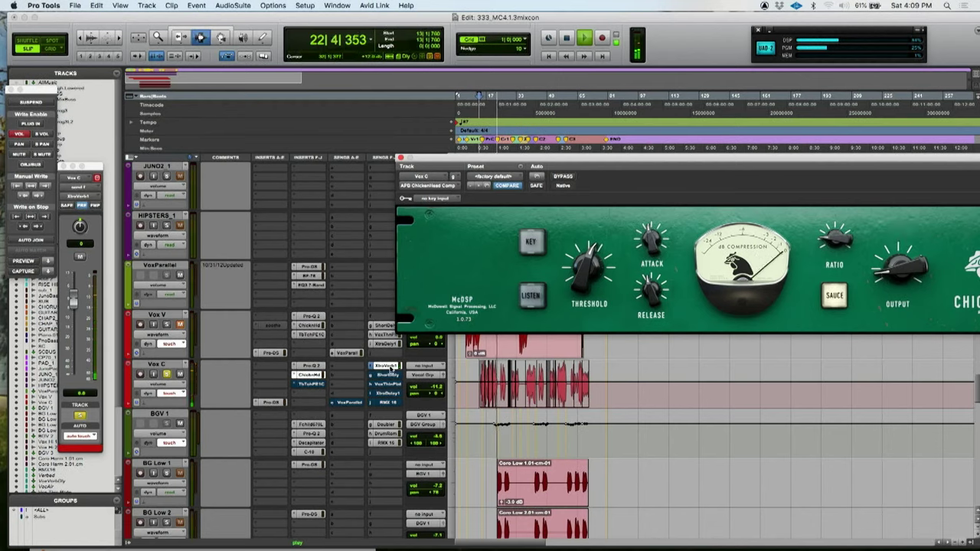
left_click(392, 369)
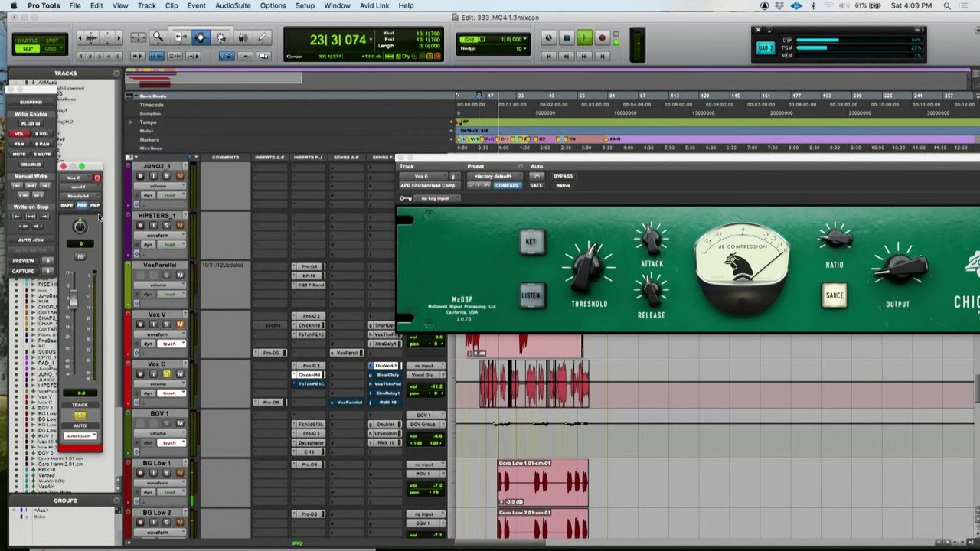
key("space")
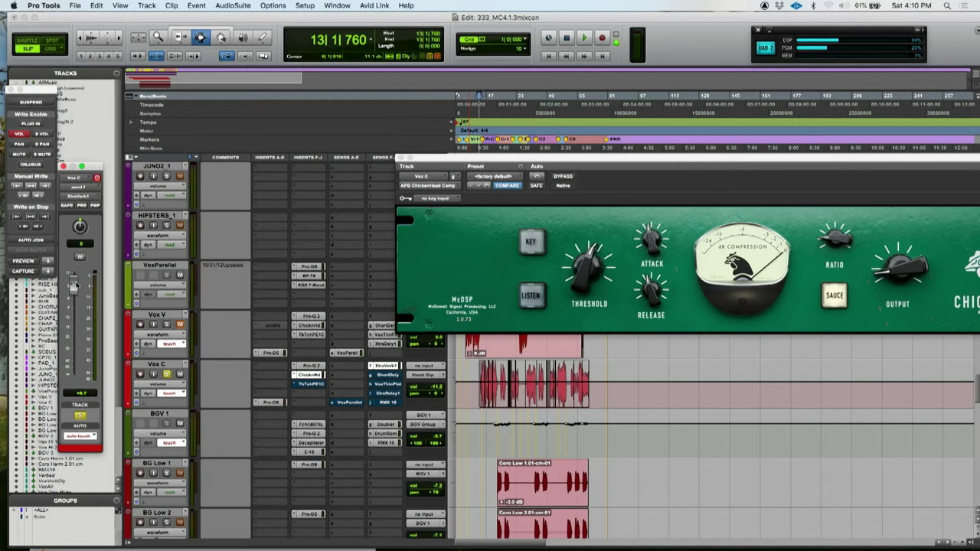
key("space")
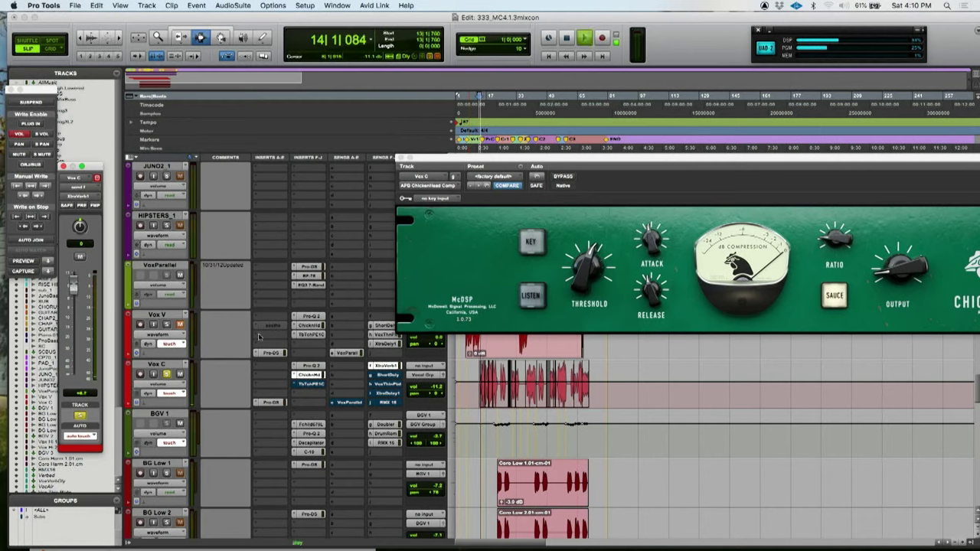
left_click(167, 375)
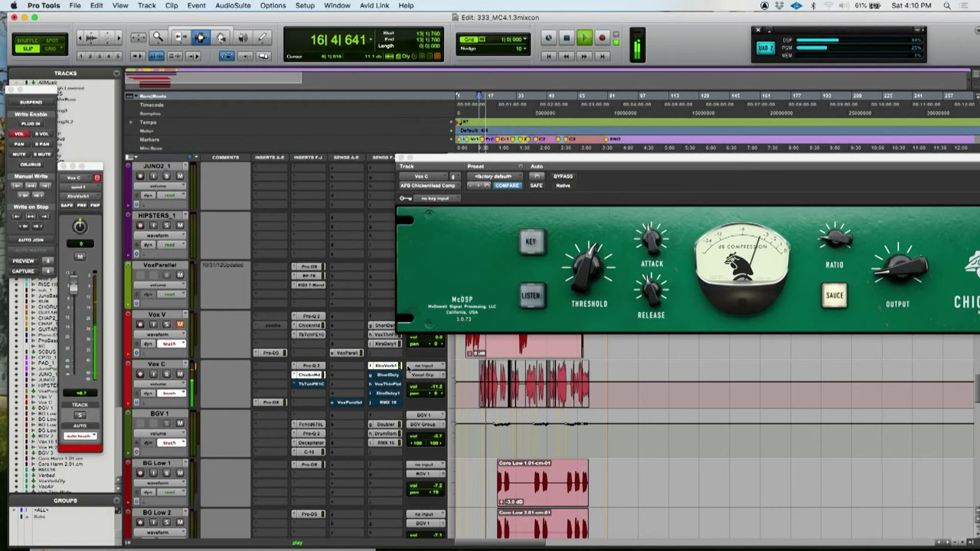
Disable write enable for volume automation, raise Vox C's track volume to about -7.8 dB, and restart playback
left_click(435, 387)
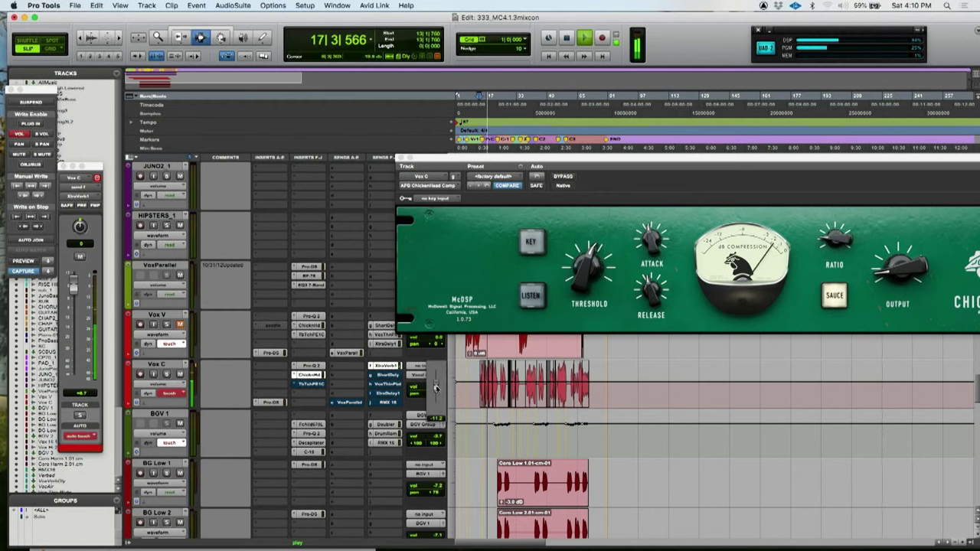
key("space")
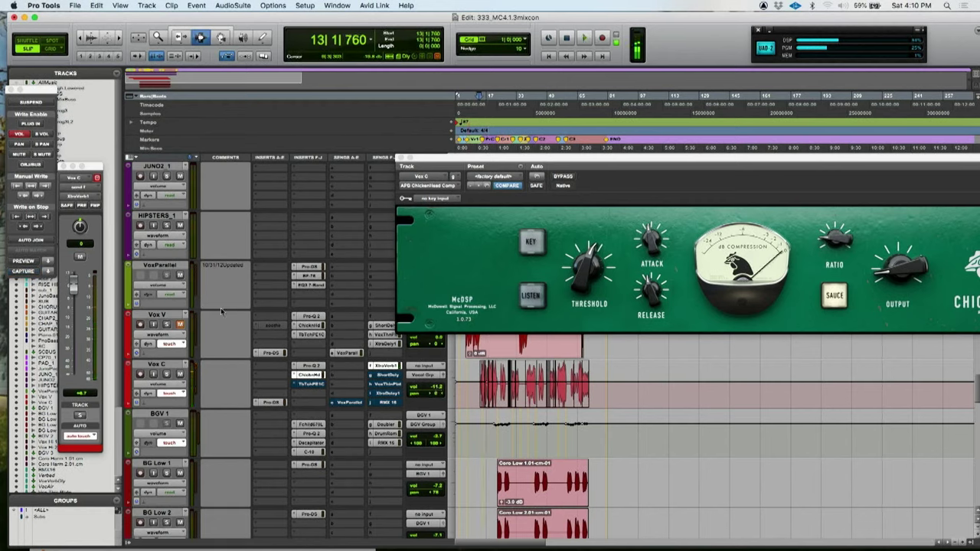
left_click(23, 136)
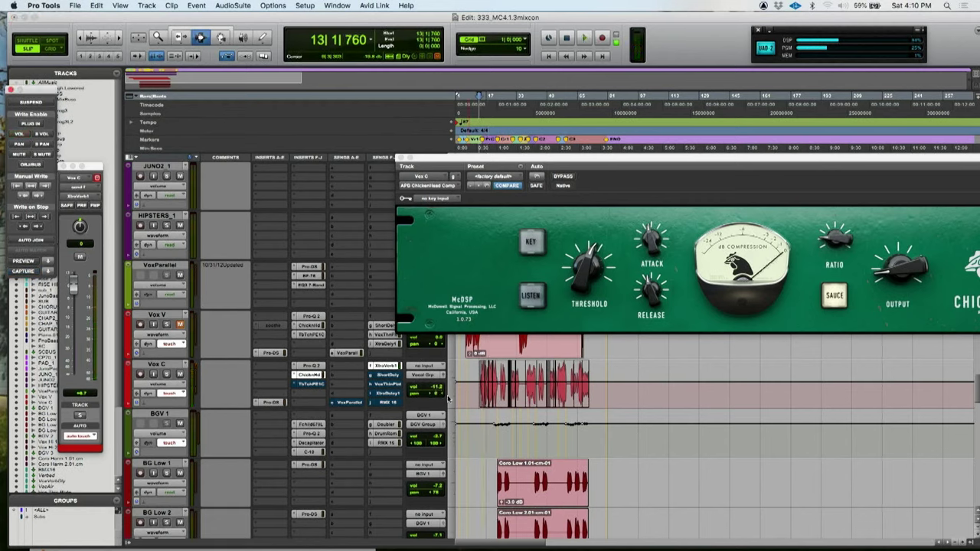
left_click(440, 390)
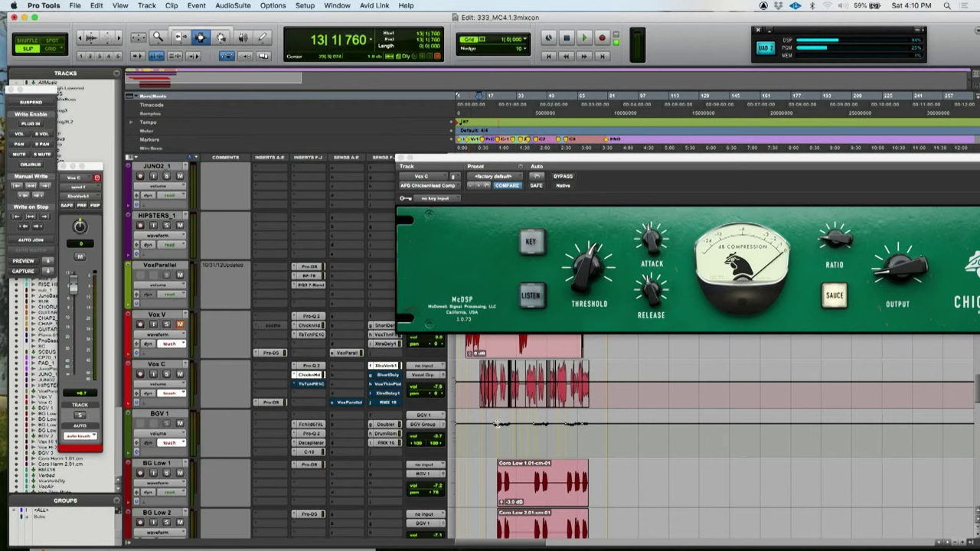
key("space")
Adjust the XtraVerb1 return track's volume while the full mix plays
scroll(497, 425, "down", 10)
scroll(498, 425, "down", 4)
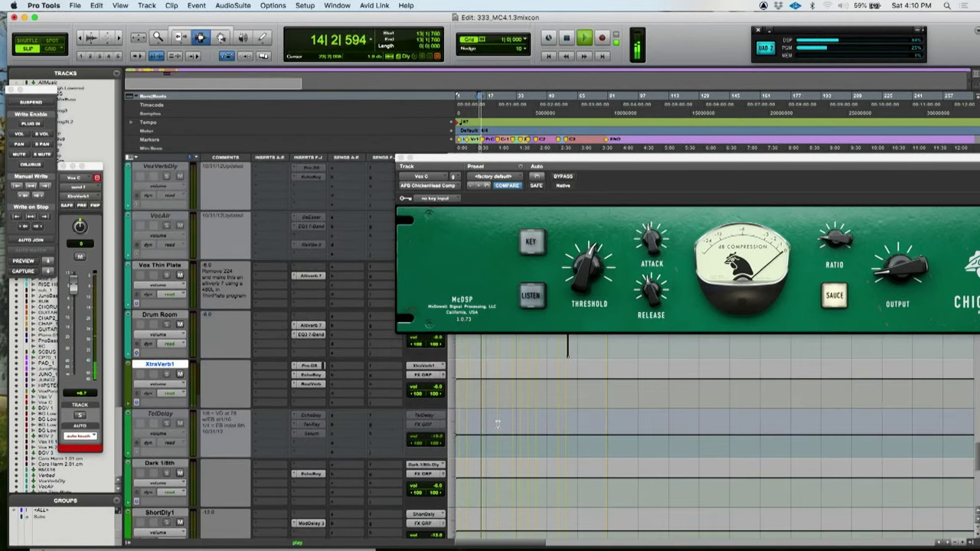
left_click(433, 386)
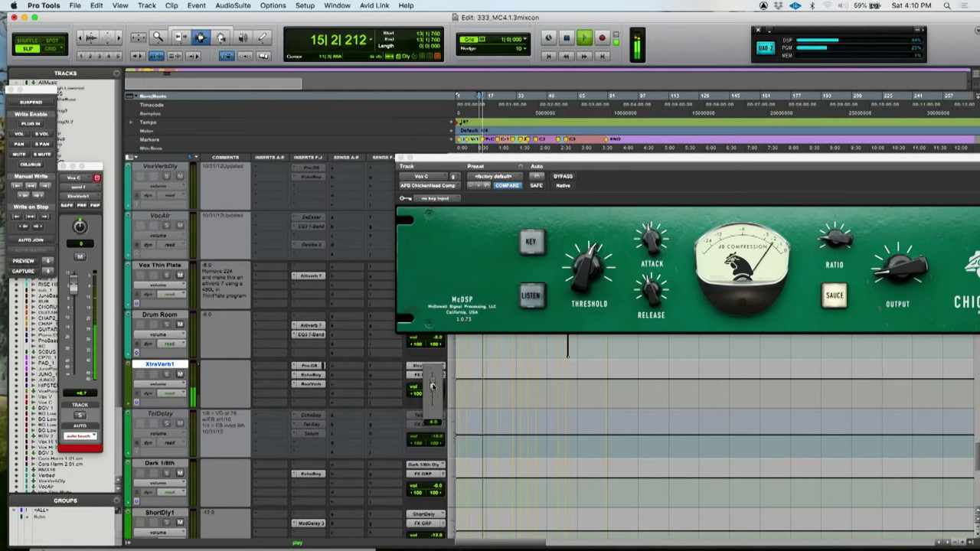
left_click(434, 387)
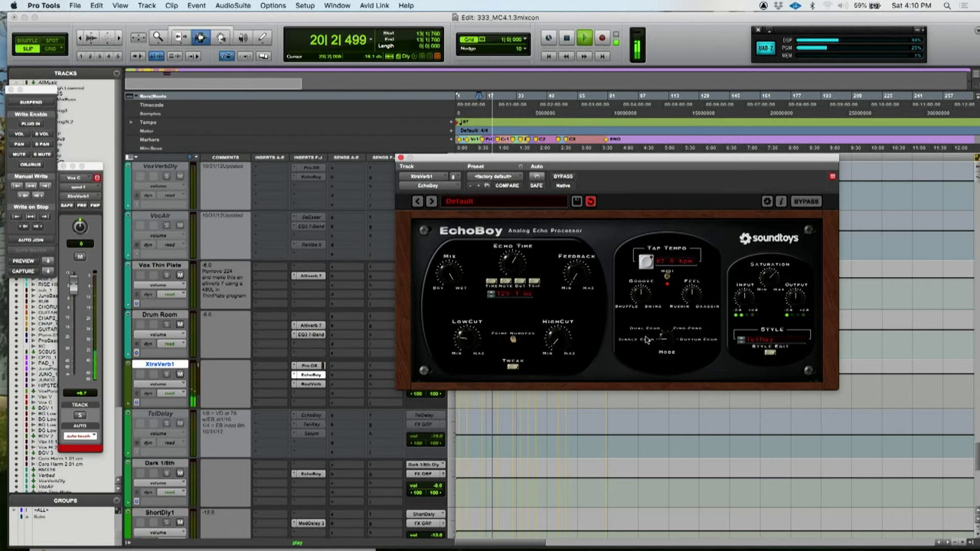
Change the style of EchoBoy on XtraVerb1 to Memory Man and close the plug-in window
left_click(761, 341)
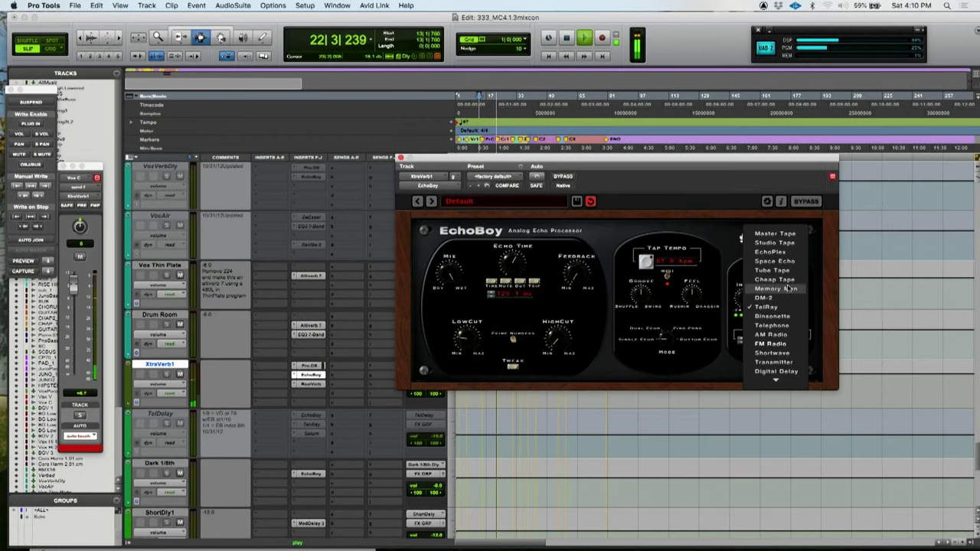
left_click(787, 289)
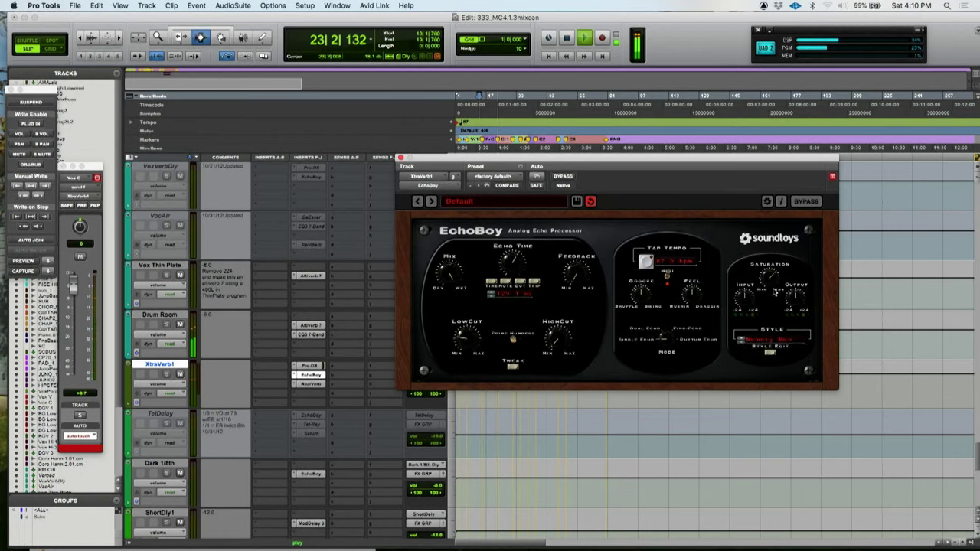
left_click(314, 374)
Open BGV 1's DrumRoom send and adjust its level during playback
scroll(567, 344, "up", 10)
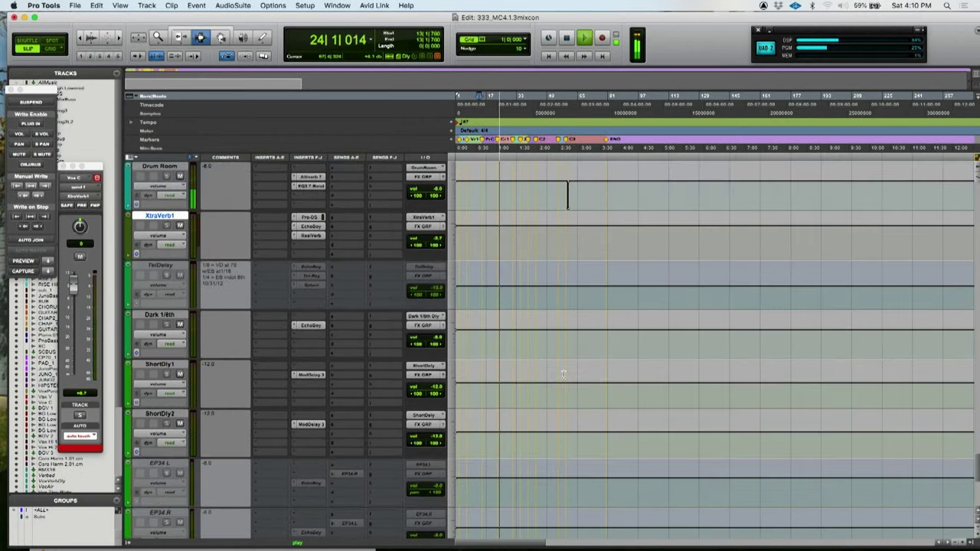
scroll(563, 374, "up", 10)
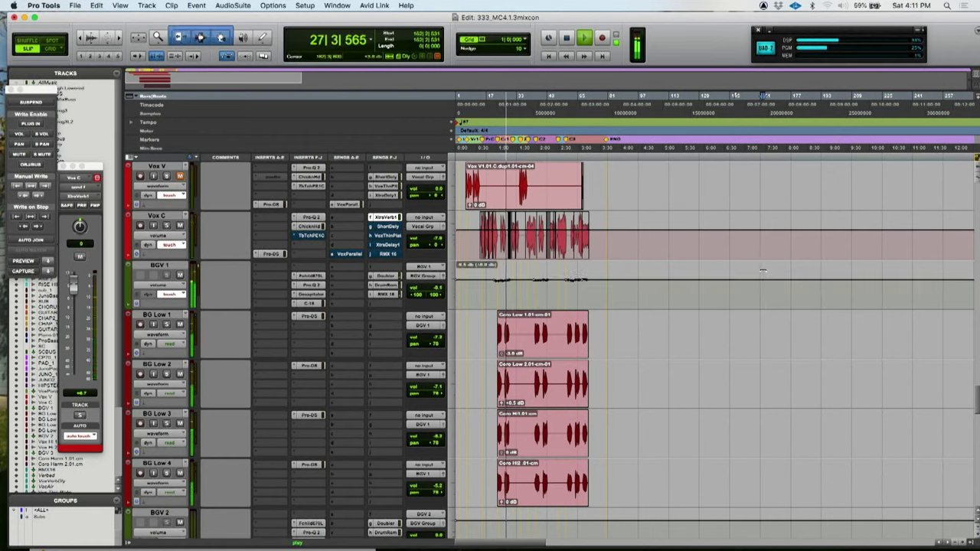
left_click(387, 285)
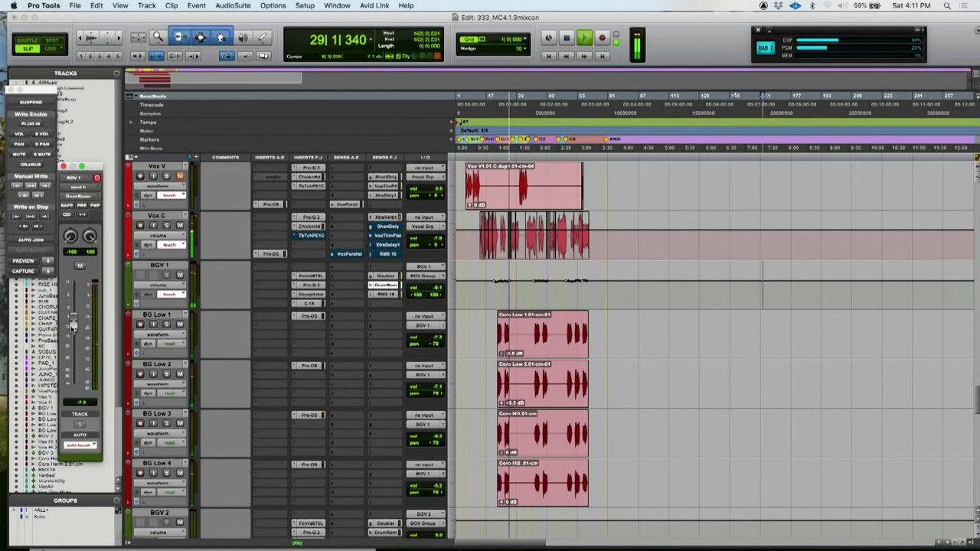
Add a send from BGV 1 to the XtraVerb1 stereo bus and raise its level to about -7.8 dB
left_click(371, 304)
mouse_move(418, 314)
mouse_move(490, 323)
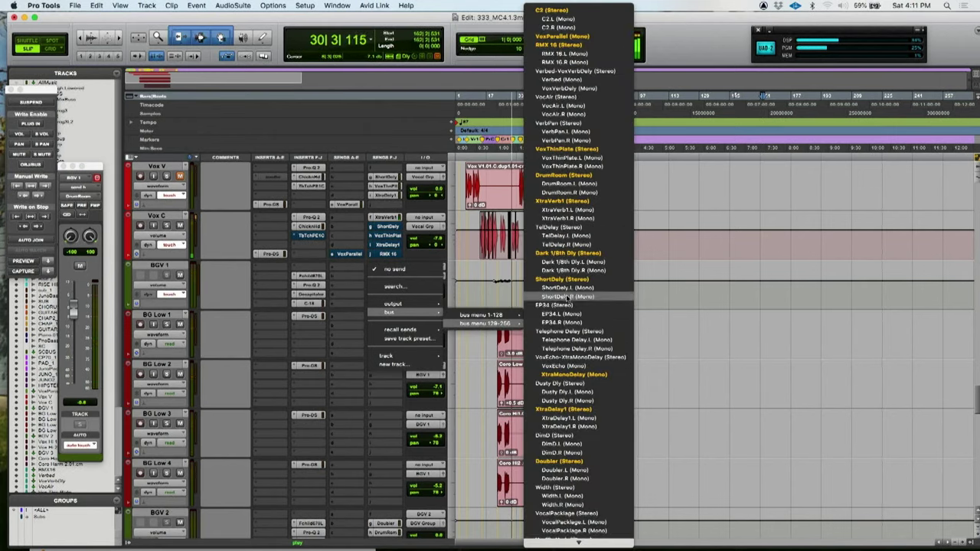
left_click(573, 205)
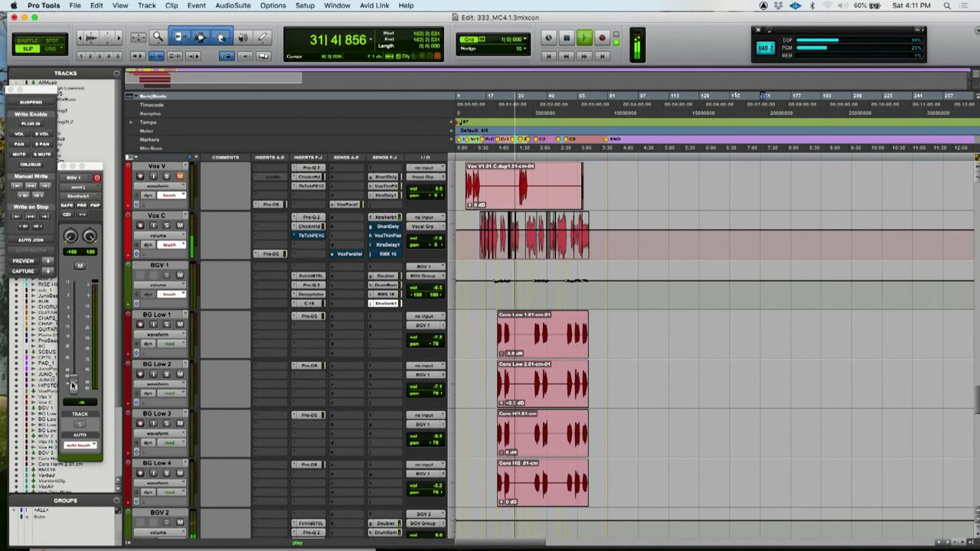
left_click_drag(73, 386, 73, 323)
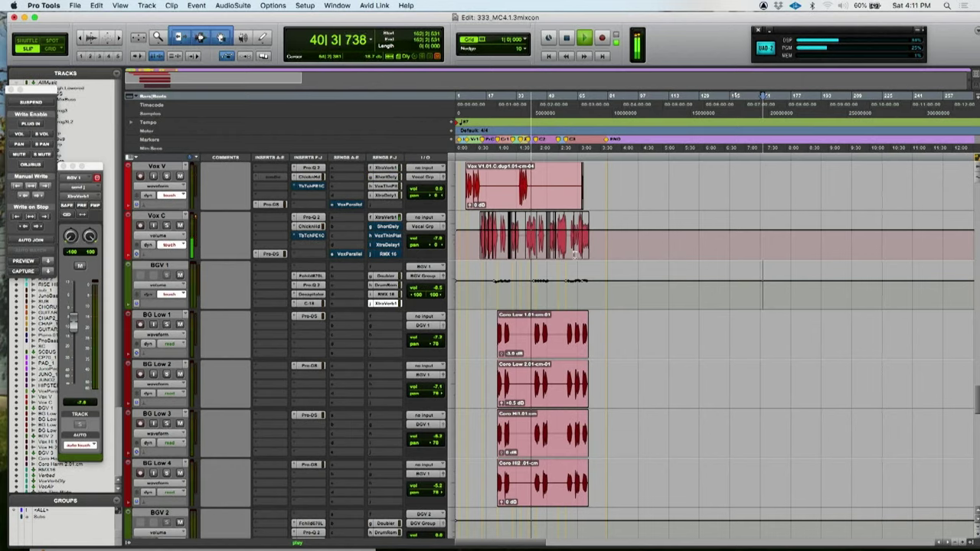
Fine-tune the XtraVerb1 return track's volume against the background vocals and stop playback
scroll(679, 290, "down", 10)
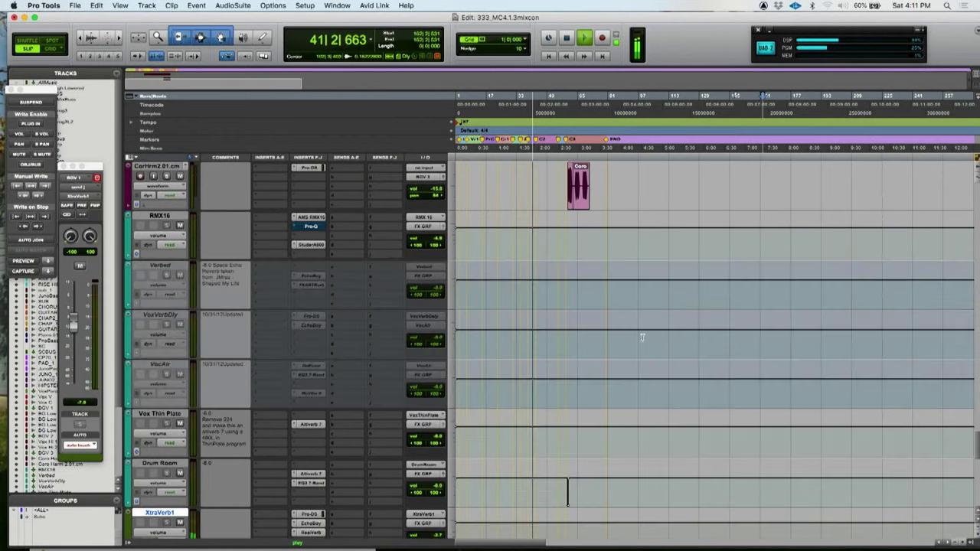
scroll(642, 337, "down", 6)
scroll(642, 337, "up", 1)
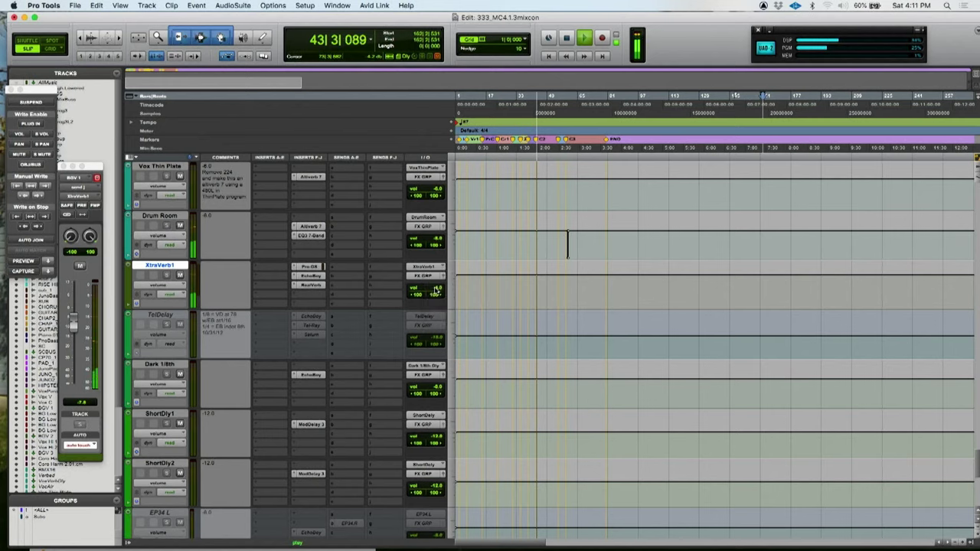
key("space")
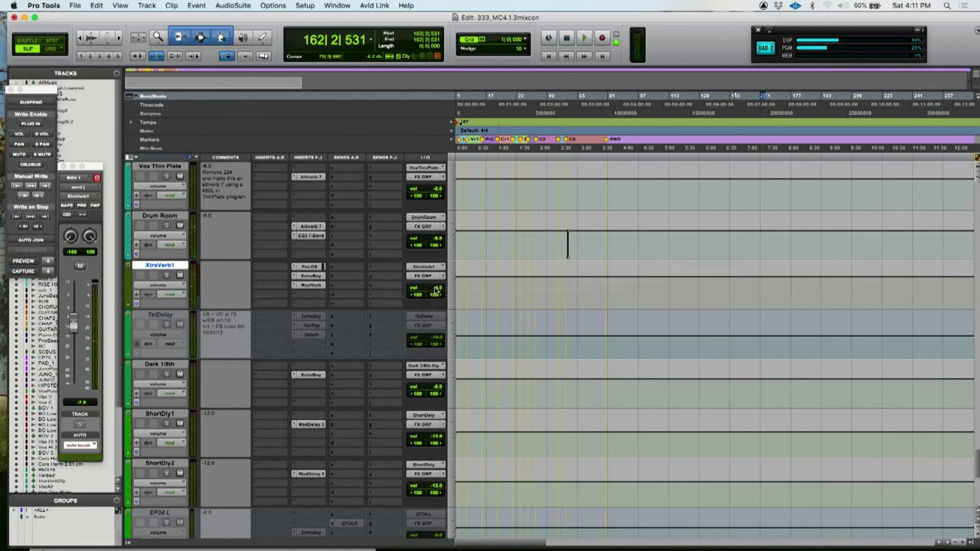